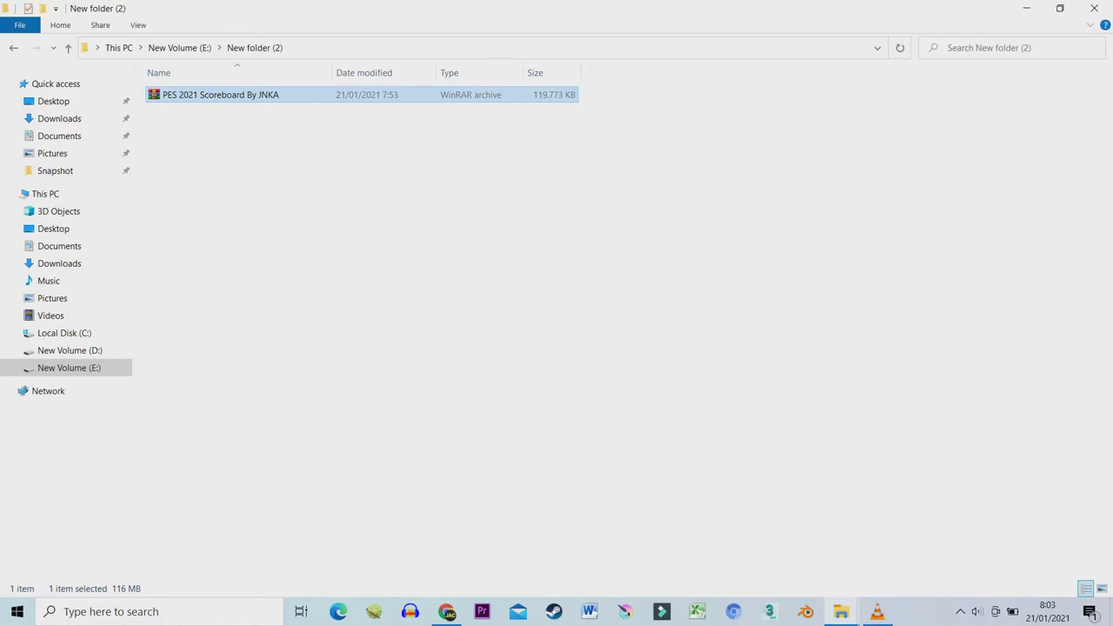
Step: Extract the PES 2021 Scoreboard archive into the current folder and open the extracted folder
{"action": "right_click", "coordinate": [298, 92]}
{"action": "left_click", "coordinate": [345, 170]}
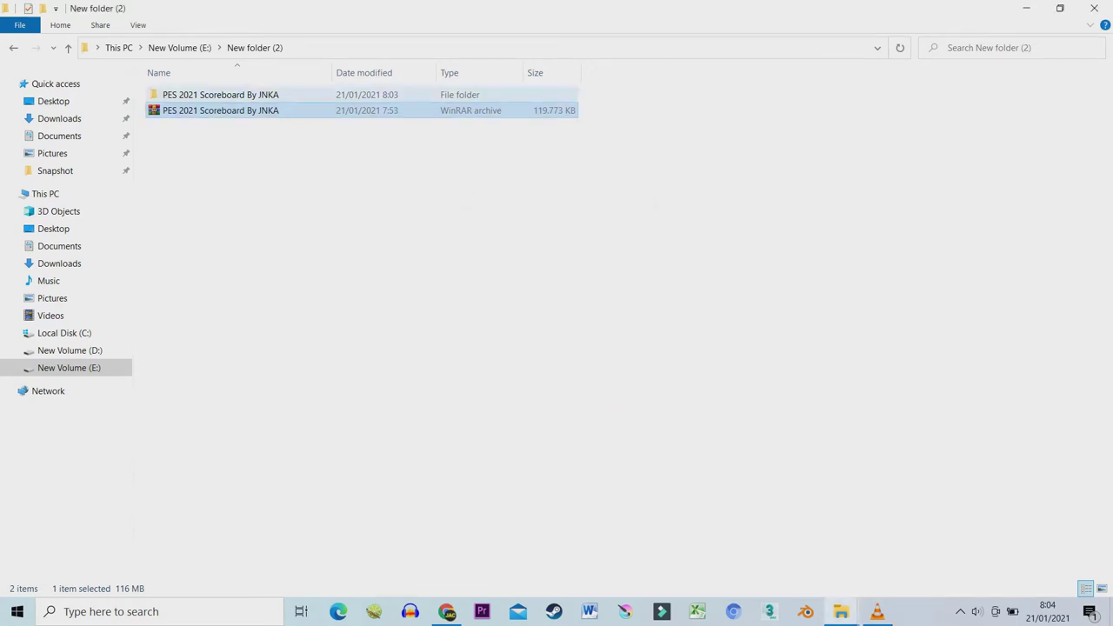
{"action": "double_click", "coordinate": [219, 94]}
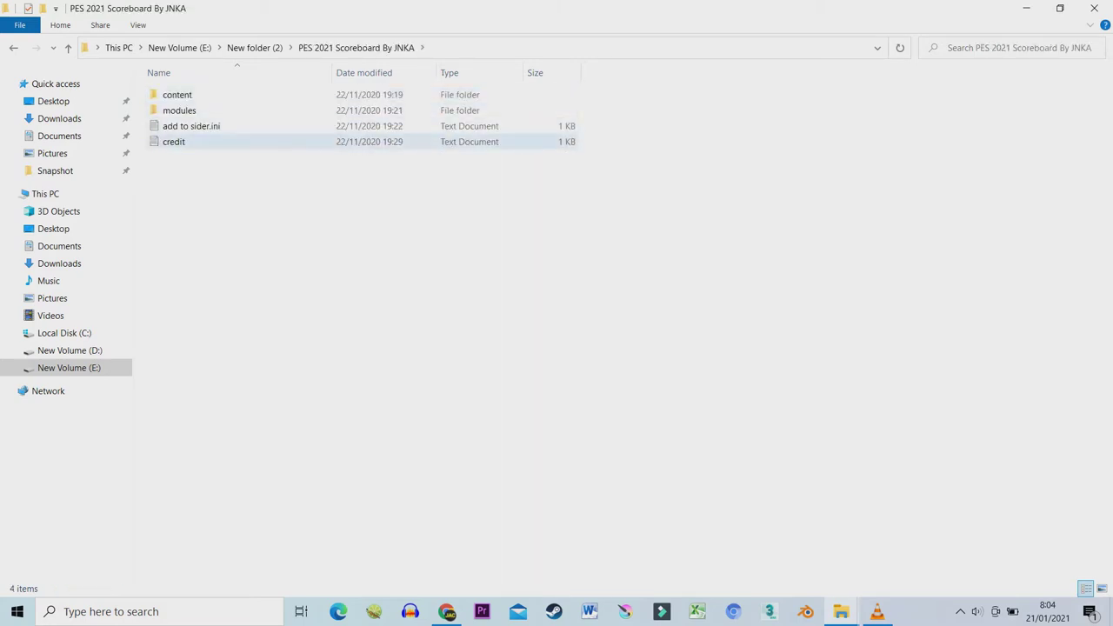
Step: Copy the content and modules folders from the extracted scoreboard folder
{"action": "left_click_drag", "start_coordinate": [610, 90], "coordinate": [543, 114]}
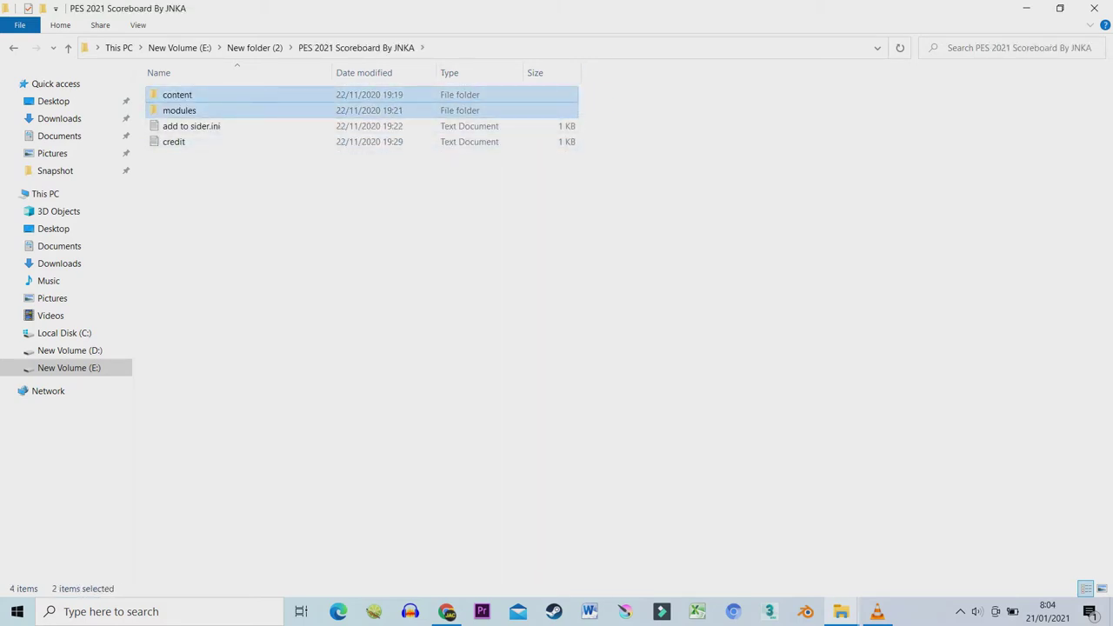
{"action": "right_click", "coordinate": [461, 92]}
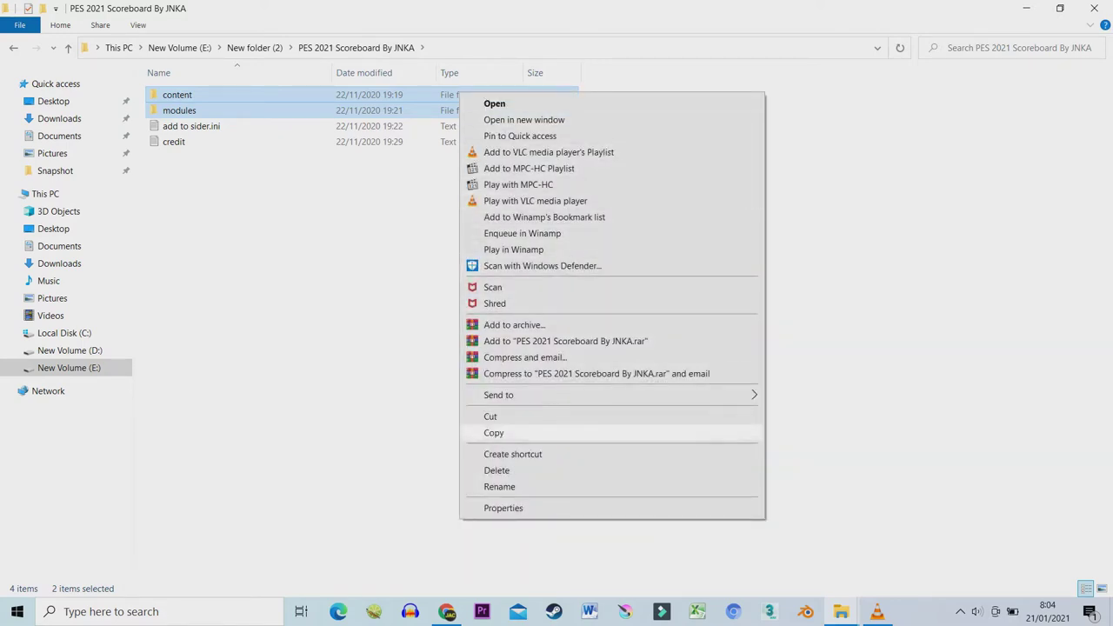
{"action": "left_click", "coordinate": [493, 432]}
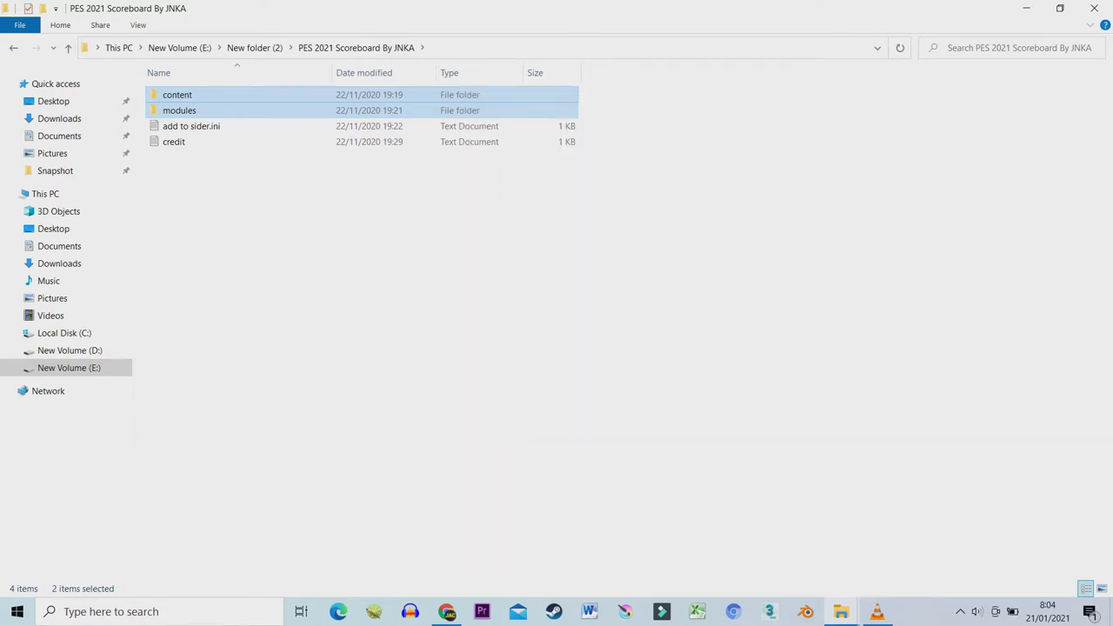
Step: Switch to the eFootball PES 2021 game folder and open its sider-7.0.2 folder
{"action": "left_click", "coordinate": [840, 612]}
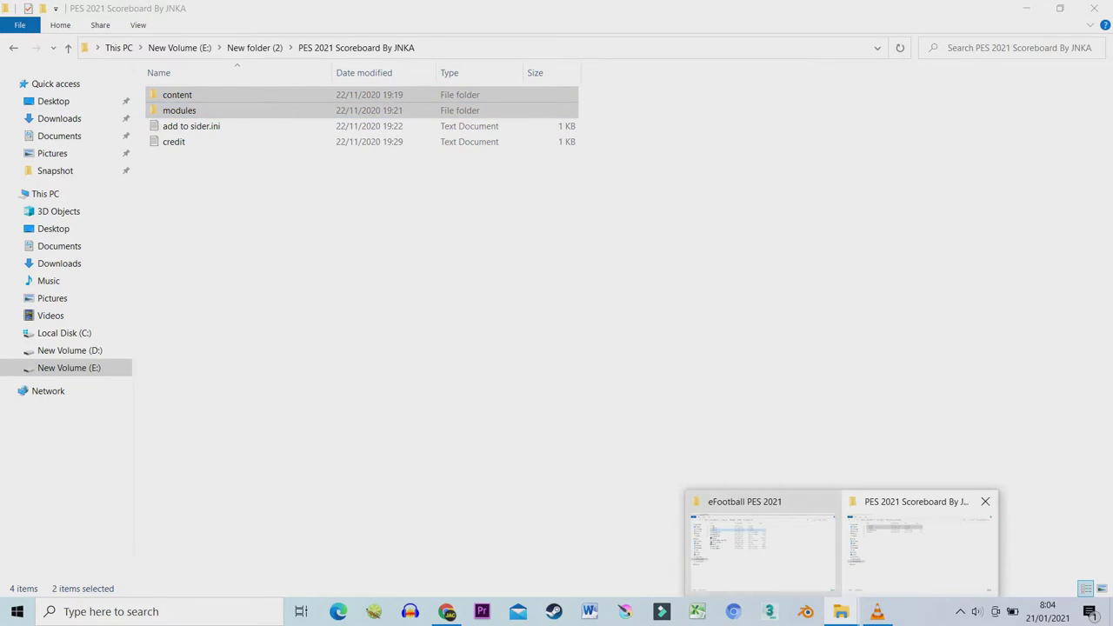
{"action": "left_click", "coordinate": [762, 547]}
{"action": "left_click", "coordinate": [626, 157]}
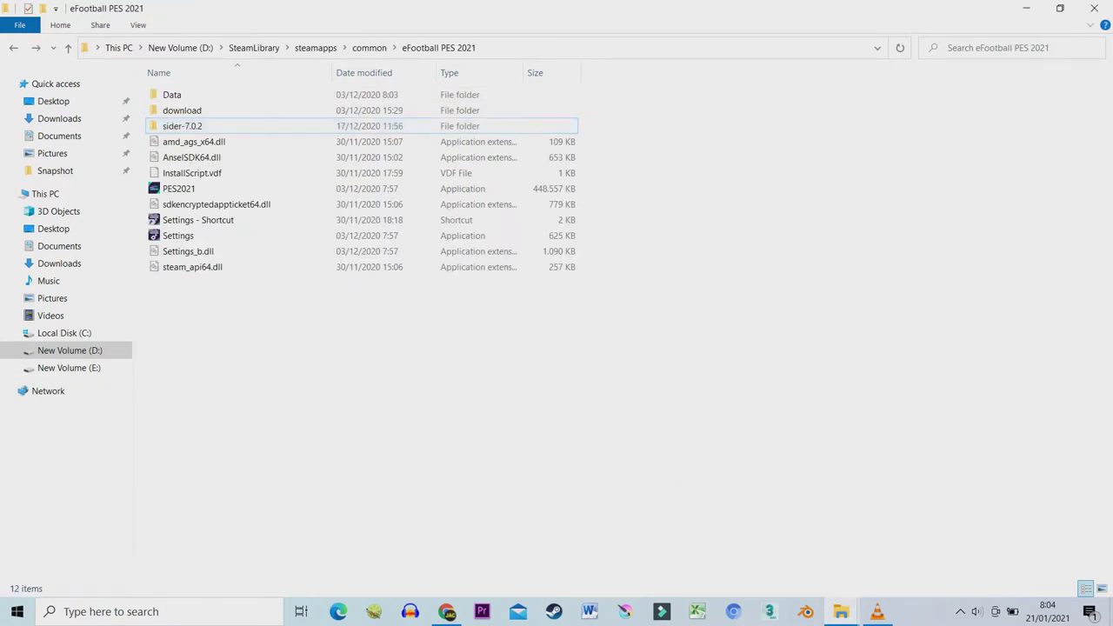
{"action": "double_click", "coordinate": [182, 127]}
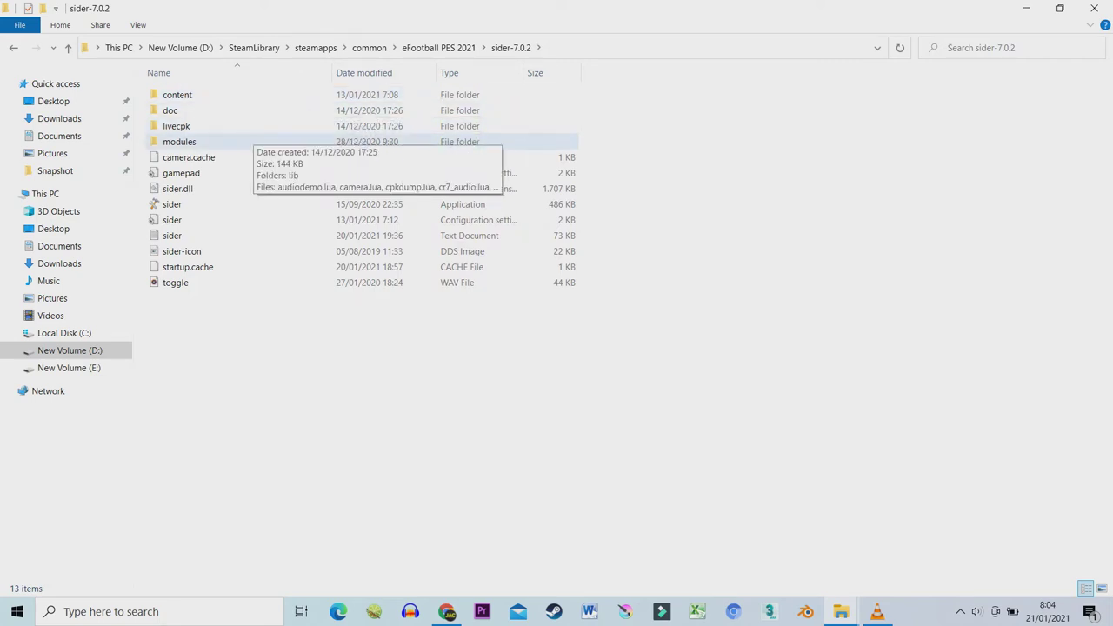
{"action": "right_click", "coordinate": [678, 113]}
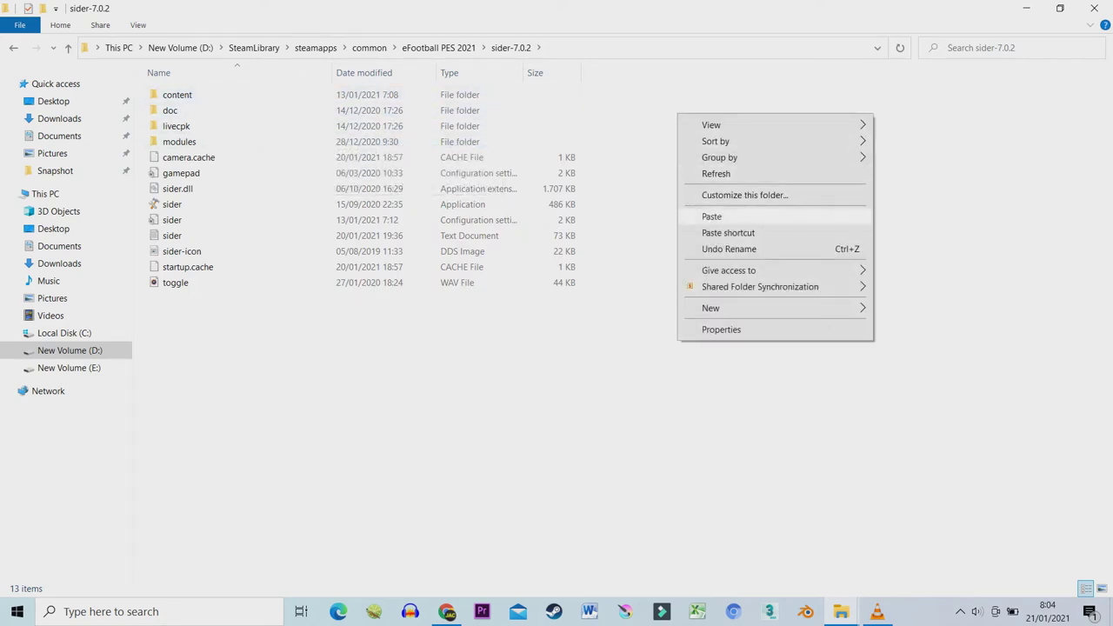
{"action": "key", "text": "Escape"}
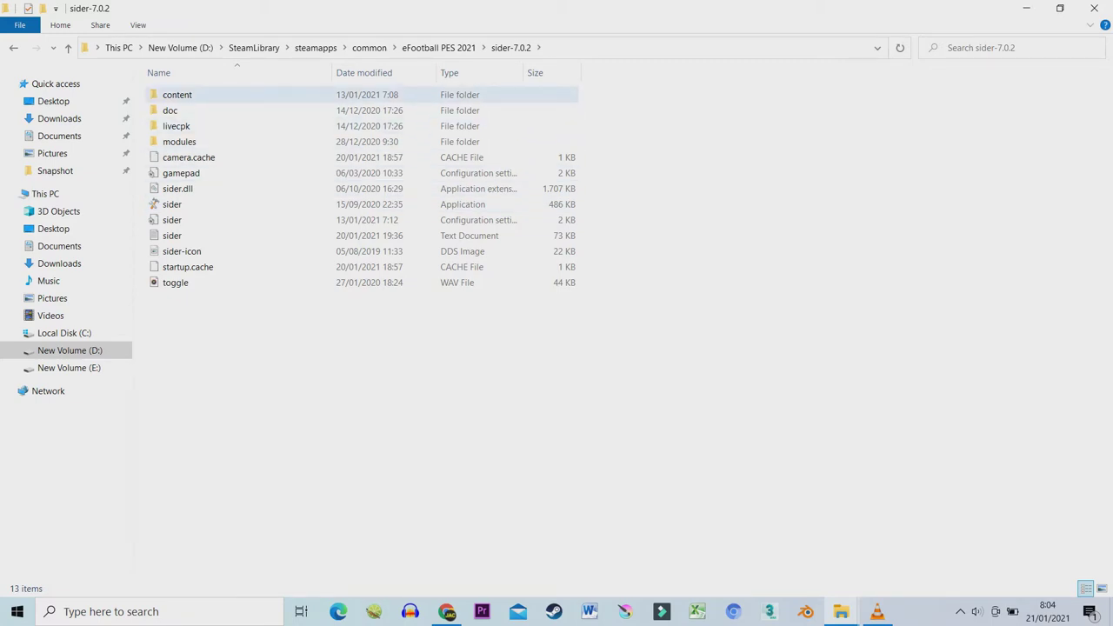
{"action": "double_click", "coordinate": [182, 94]}
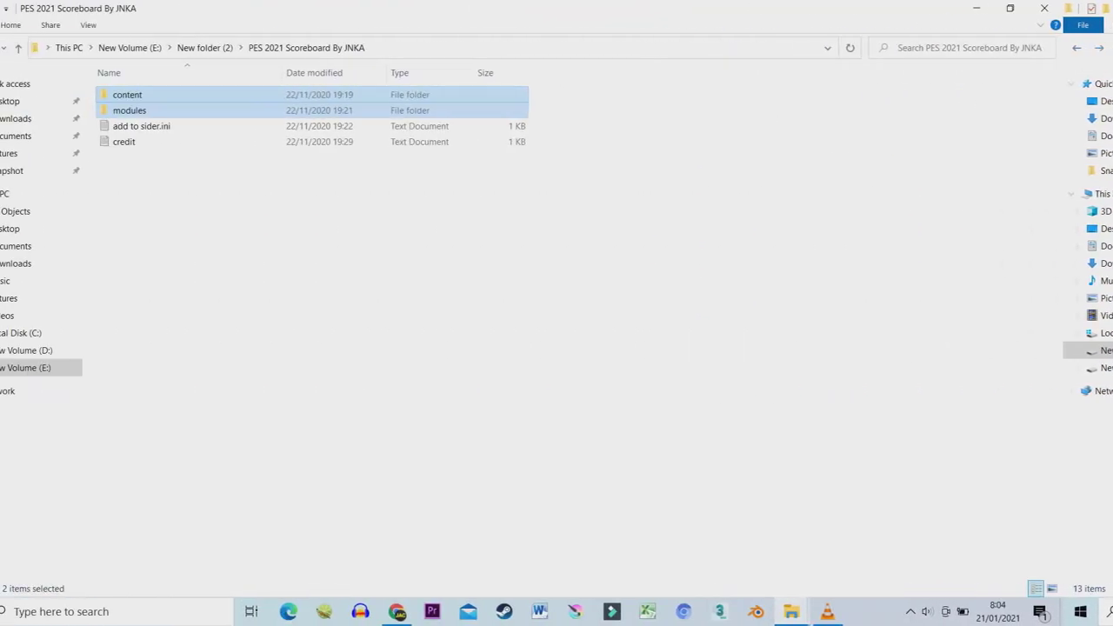
Step: Copy both lua.module lines from the add to sider.ini text file in the scoreboard folder and minimize the file
{"action": "double_click", "coordinate": [142, 126]}
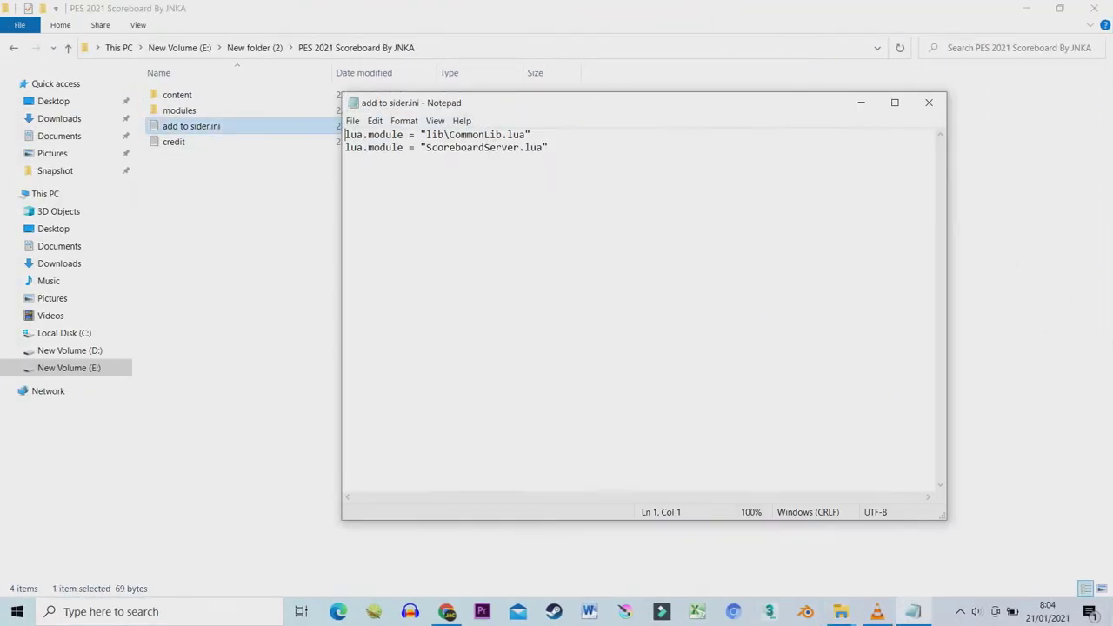
{"action": "left_click_drag", "start_coordinate": [549, 146], "coordinate": [346, 134]}
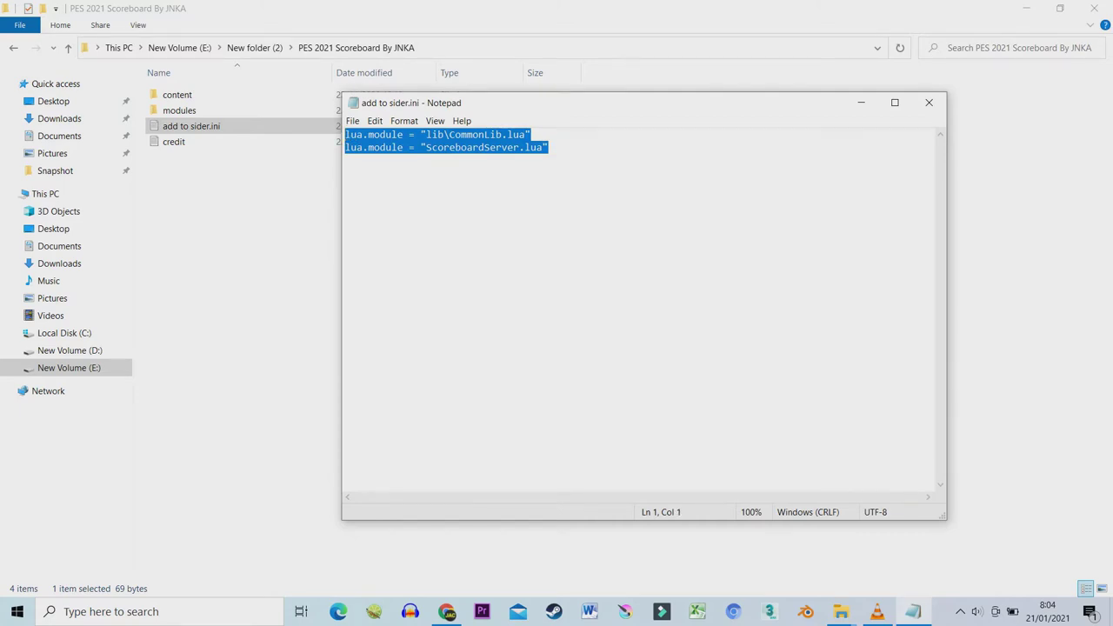
{"action": "right_click", "coordinate": [481, 140]}
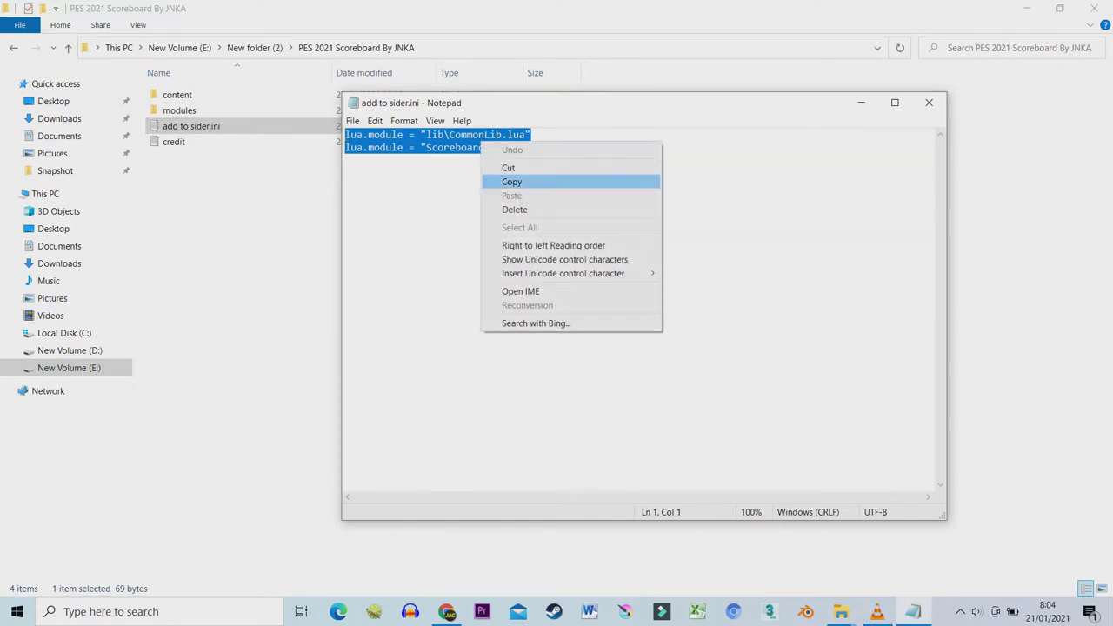
{"action": "left_click", "coordinate": [513, 182]}
{"action": "left_click", "coordinate": [861, 102]}
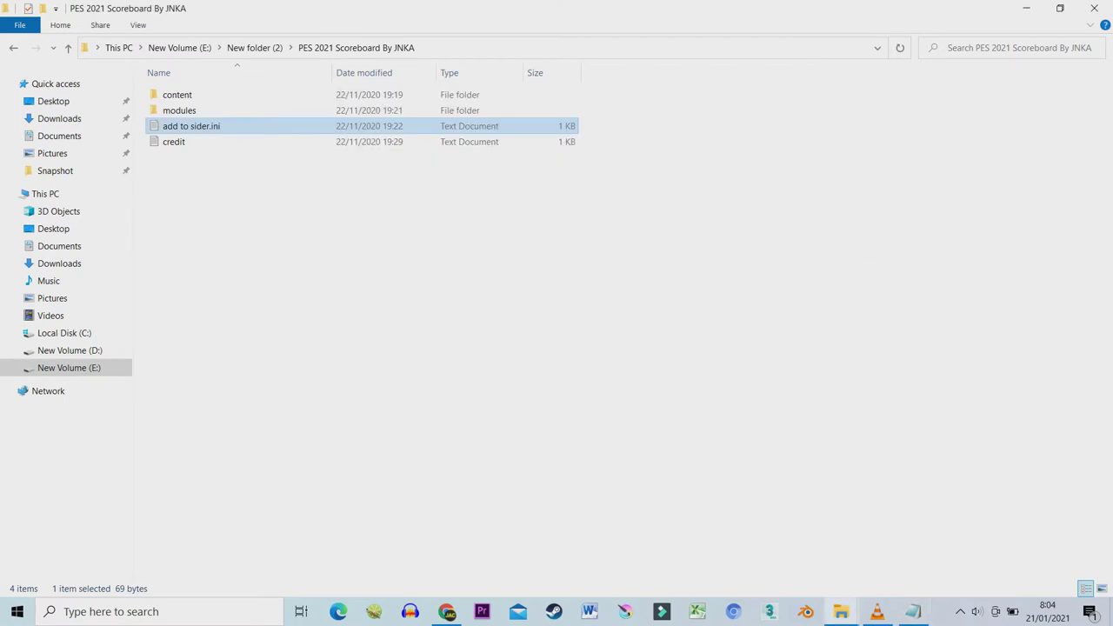
Step: Open the sider configuration file in sider-7.0.2 and check the CommonLib and ScoreboardServer lua.module lines under the Lua settings
{"action": "mouse_move", "coordinate": [841, 611]}
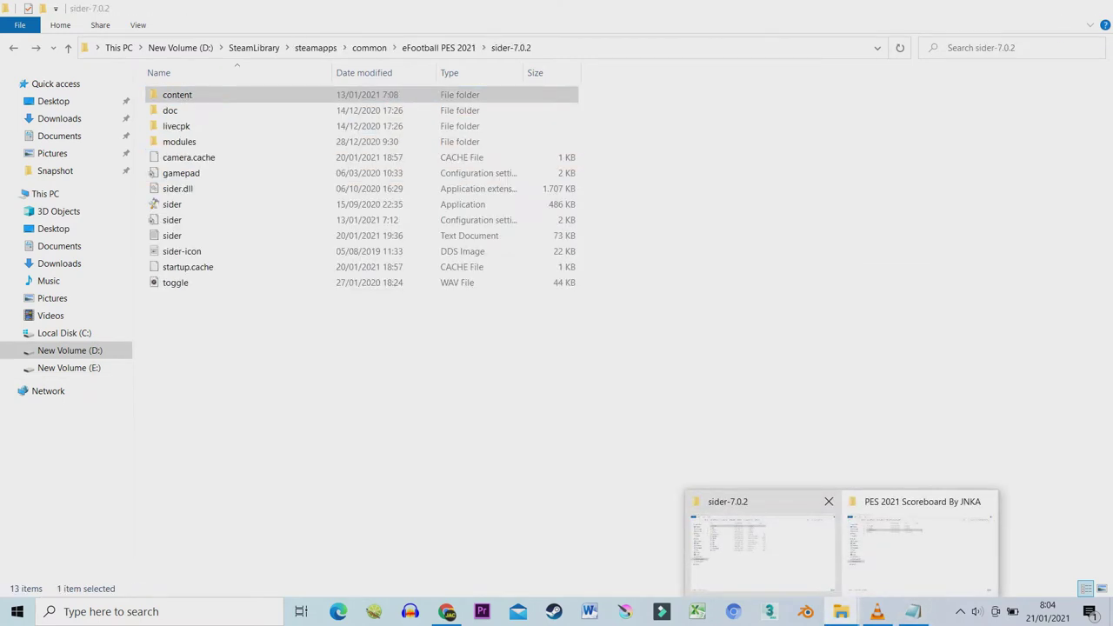
{"action": "left_click", "coordinate": [761, 539]}
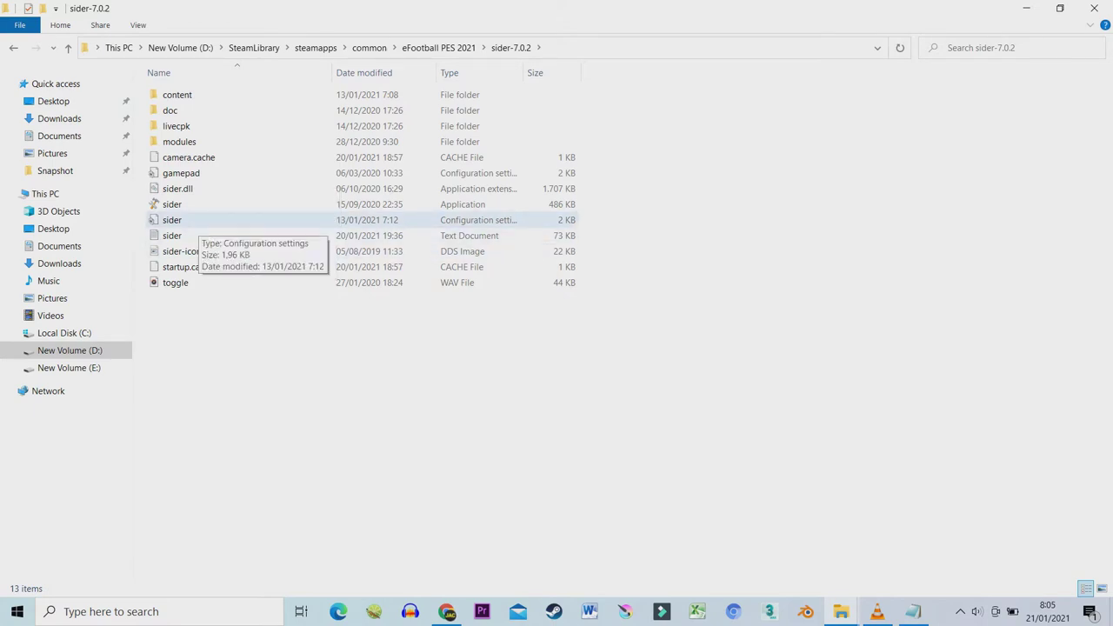
{"action": "double_click", "coordinate": [187, 222]}
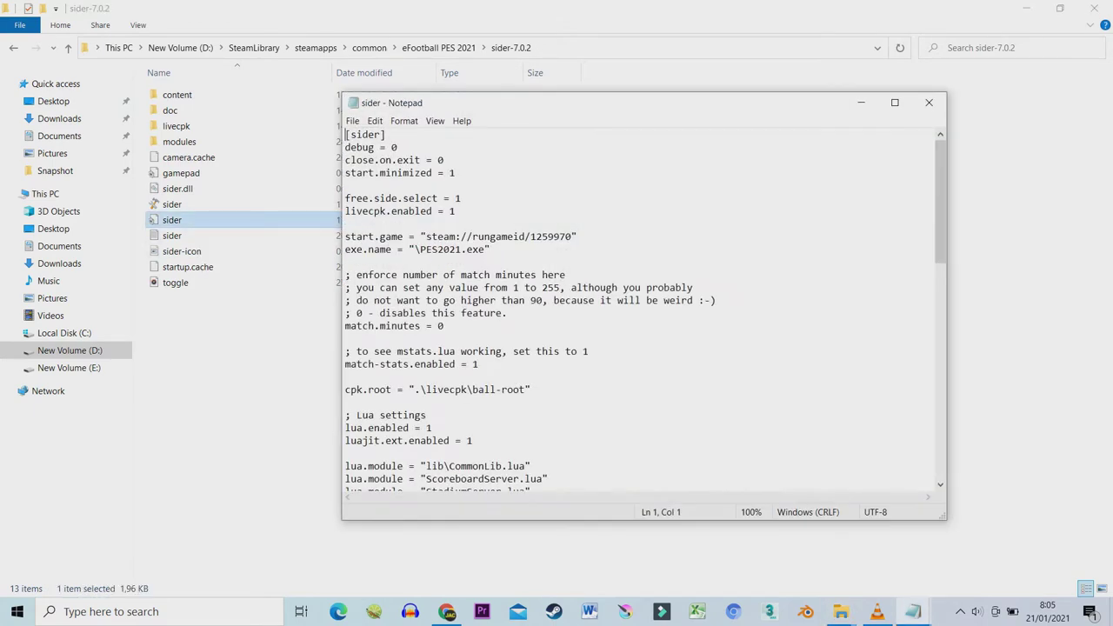
{"action": "scroll", "coordinate": [644, 304], "scroll_direction": "down", "scroll_amount": 7}
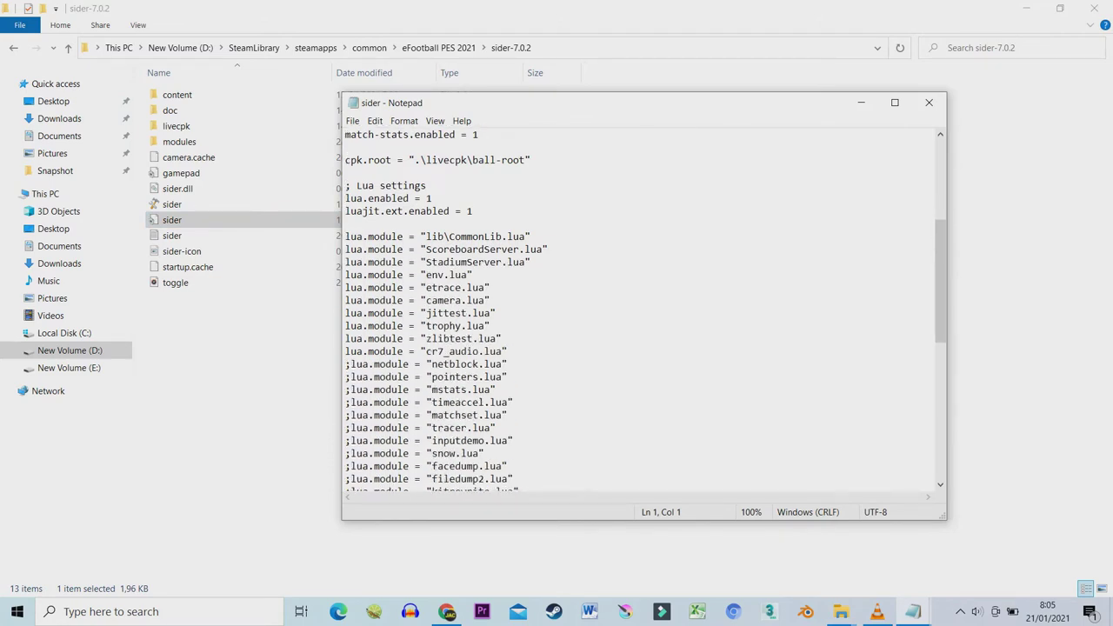
{"action": "right_click", "coordinate": [574, 236]}
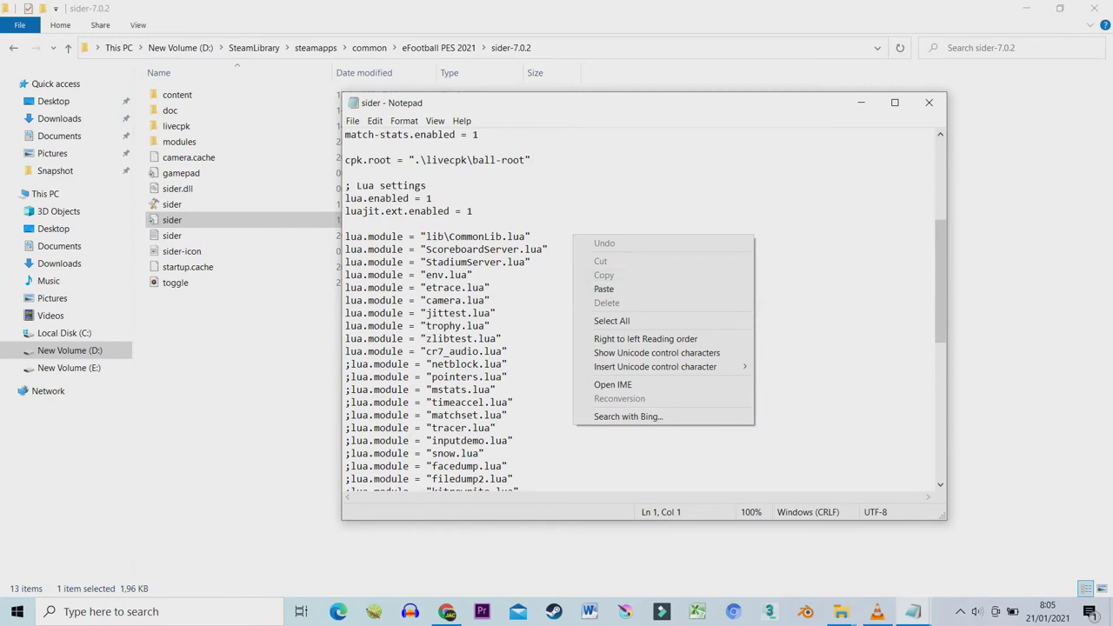
{"action": "left_click", "coordinate": [548, 250]}
{"action": "left_click_drag", "start_coordinate": [548, 250], "coordinate": [345, 236]}
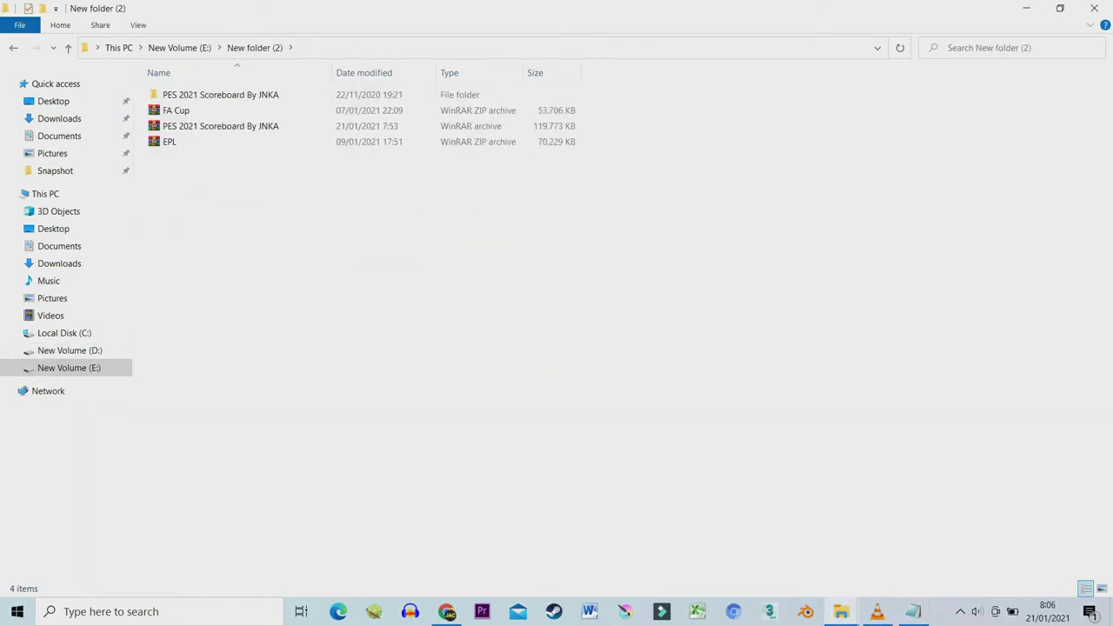
Step: Extract the FA Cup archive into New folder (2) and open the extracted FA Cup folder
{"action": "left_click", "coordinate": [175, 111]}
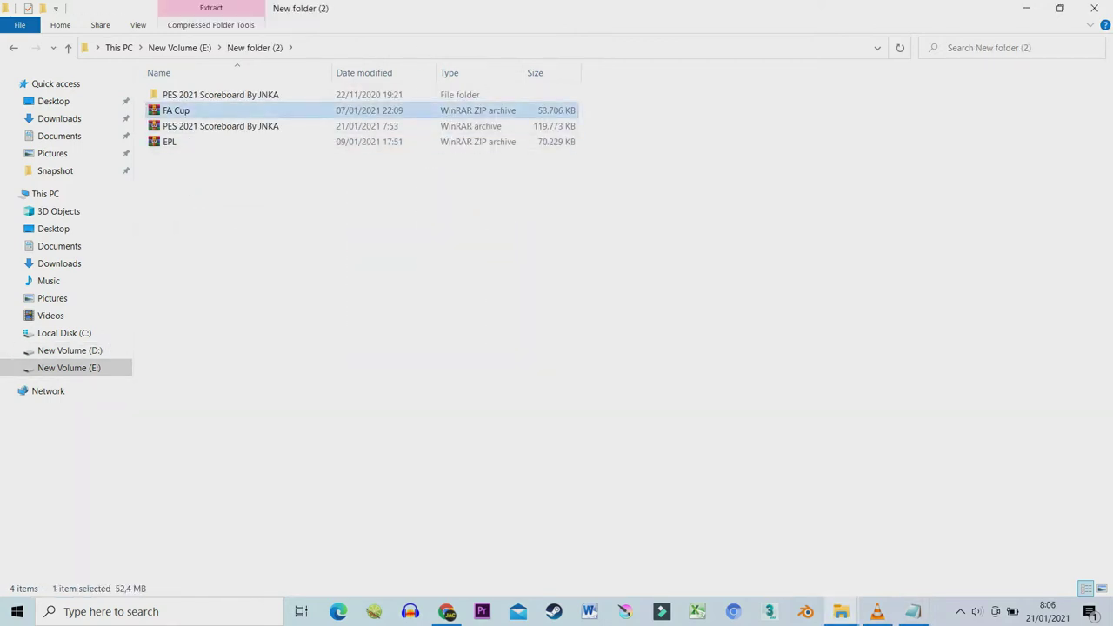
{"action": "right_click", "coordinate": [244, 111]}
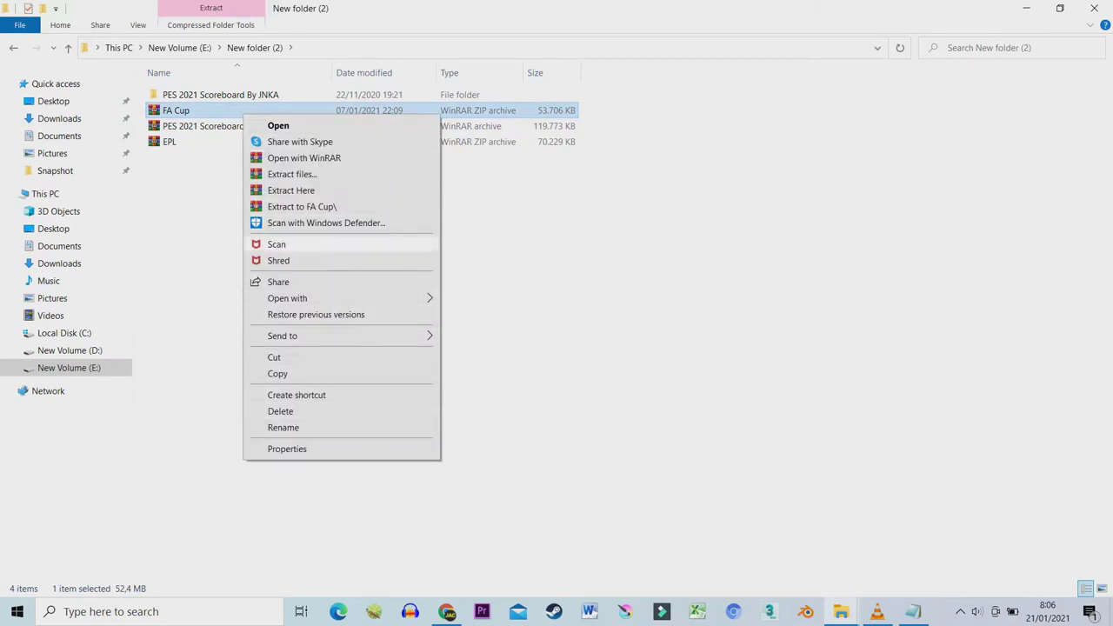
{"action": "left_click", "coordinate": [290, 190]}
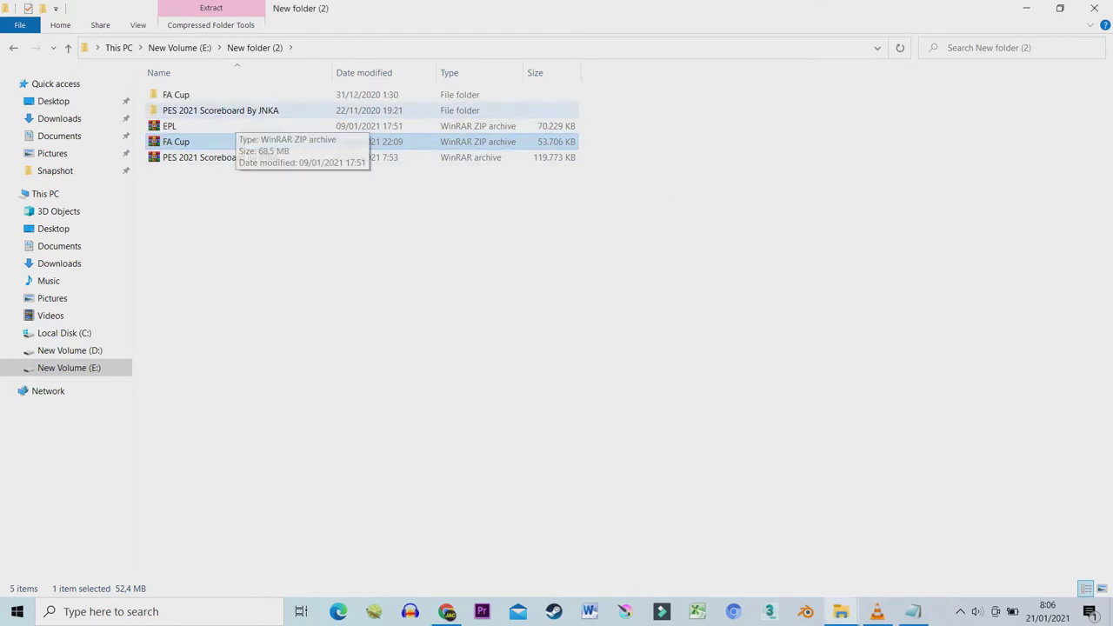
{"action": "left_click", "coordinate": [175, 94]}
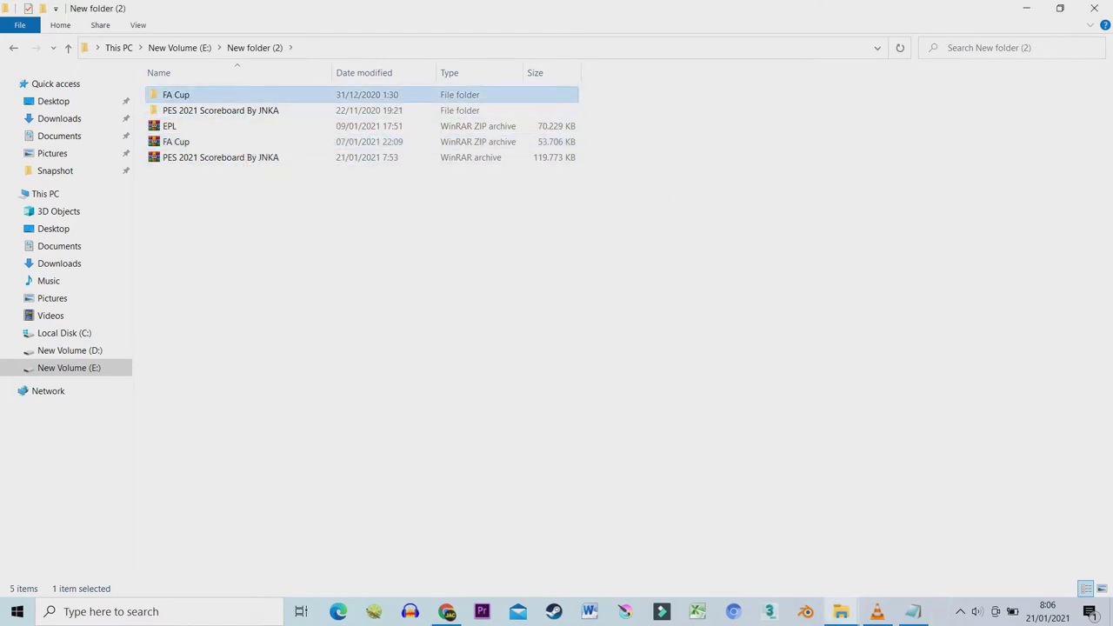
{"action": "double_click", "coordinate": [176, 94]}
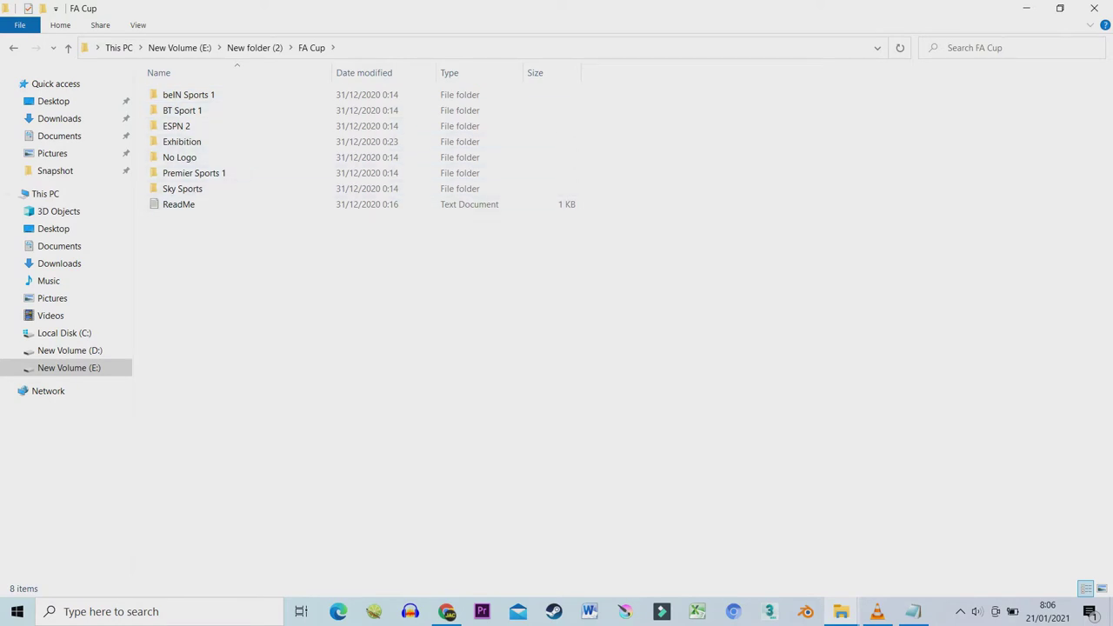
Step: Return to New folder (2) and copy the extracted FA Cup folder
{"action": "key", "text": "BackSpace"}
{"action": "right_click", "coordinate": [211, 94]}
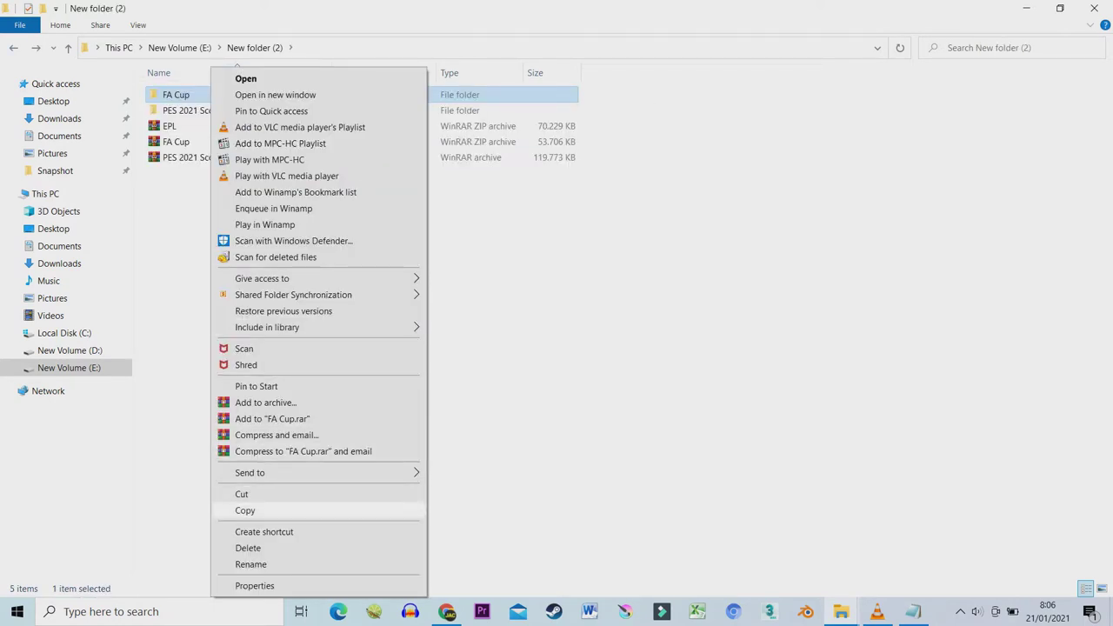
{"action": "left_click", "coordinate": [244, 510]}
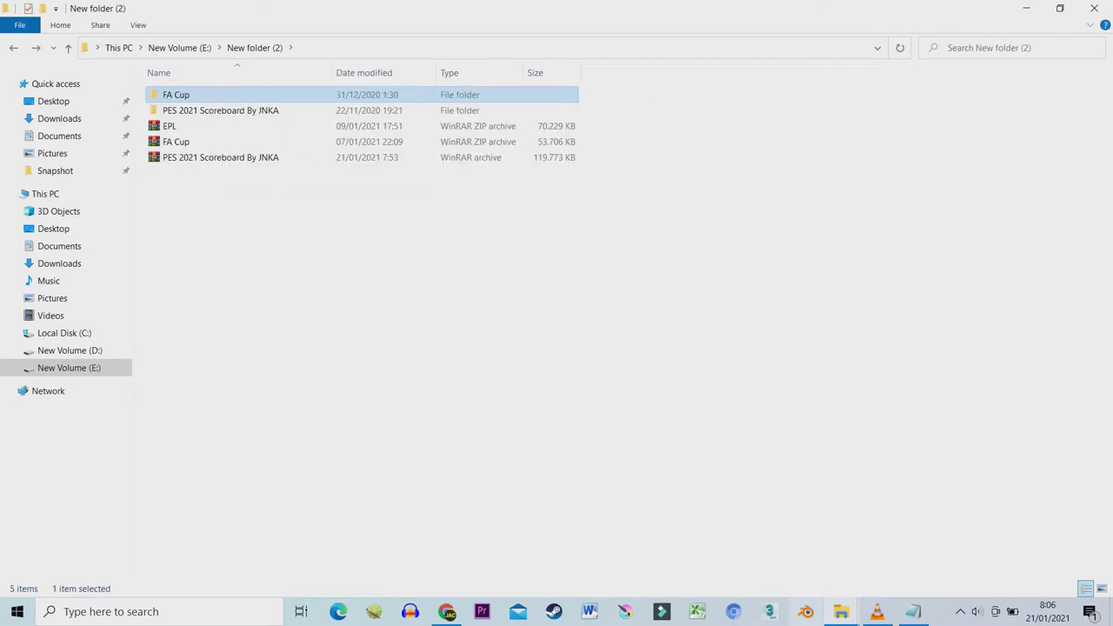
Step: Switch to the sider-7.0.2 folder and open its content\scoreboard-server subfolder
{"action": "left_click", "coordinate": [839, 611]}
{"action": "left_click", "coordinate": [761, 544]}
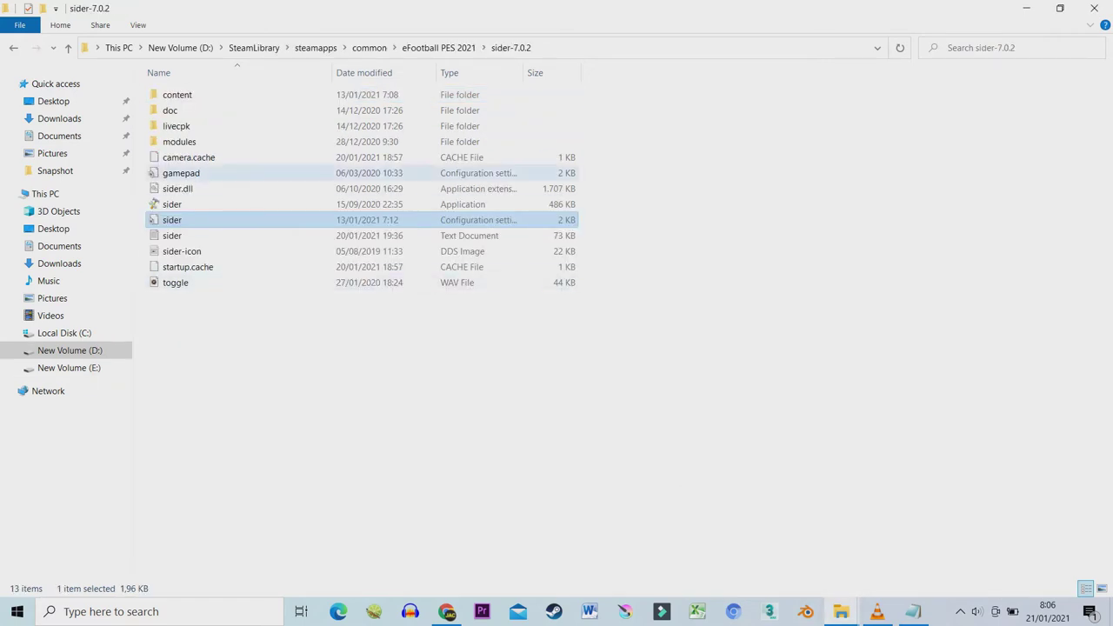
{"action": "double_click", "coordinate": [177, 94]}
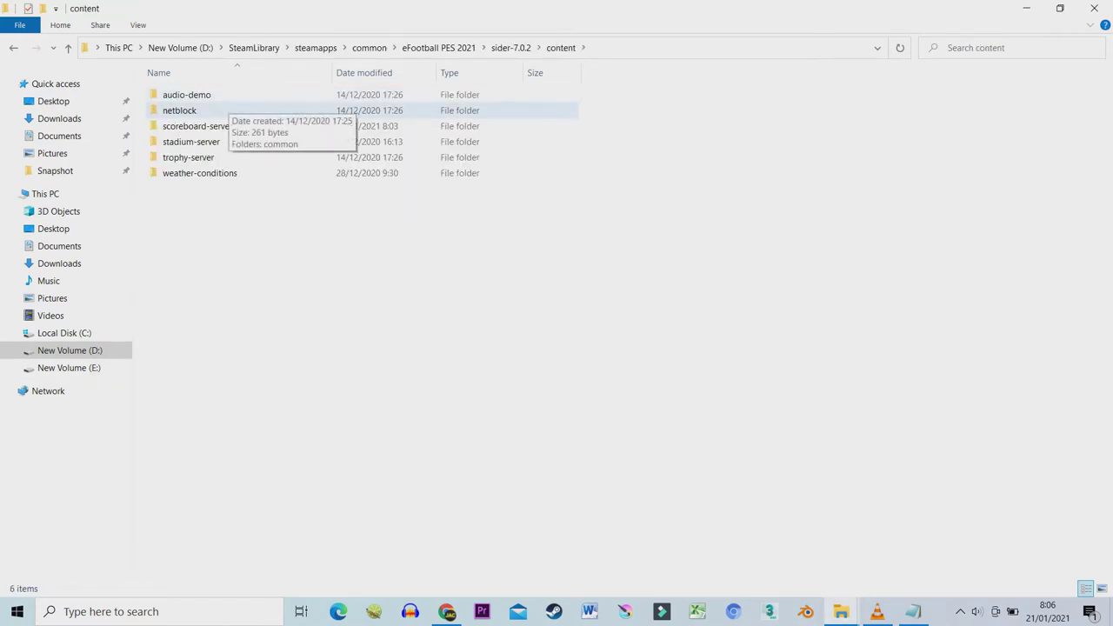
{"action": "double_click", "coordinate": [198, 126]}
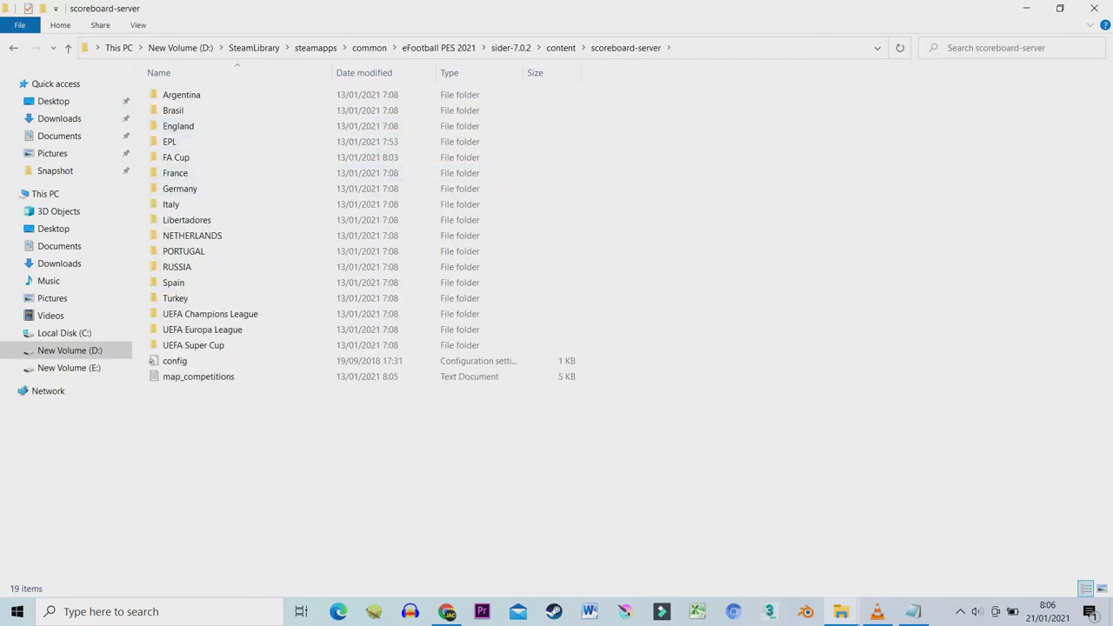
{"action": "right_click", "coordinate": [711, 137]}
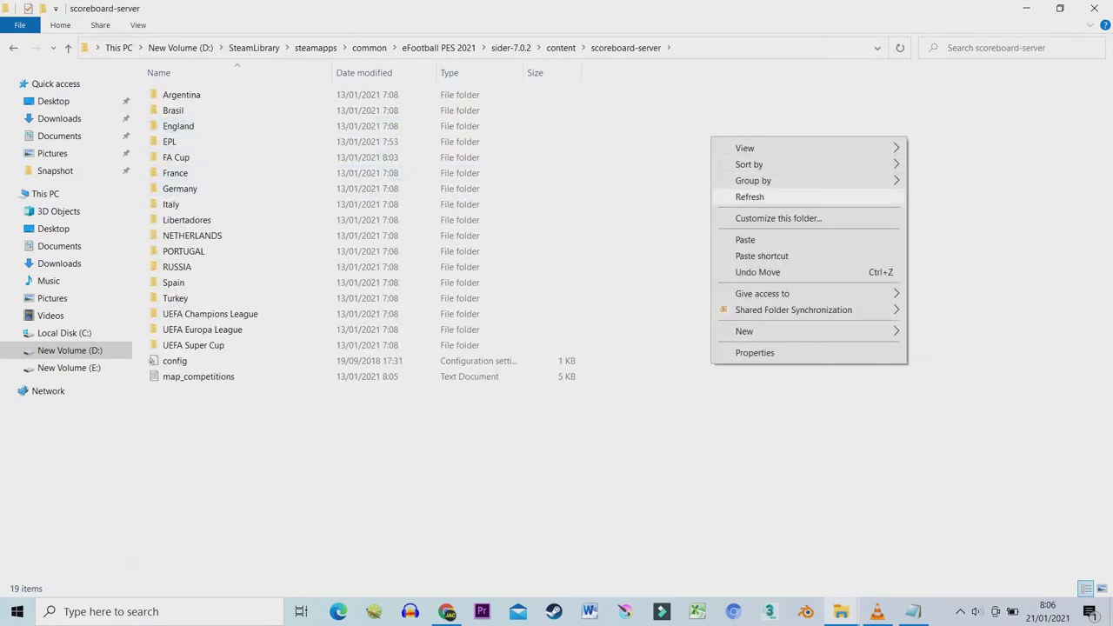
{"action": "key", "text": "Escape"}
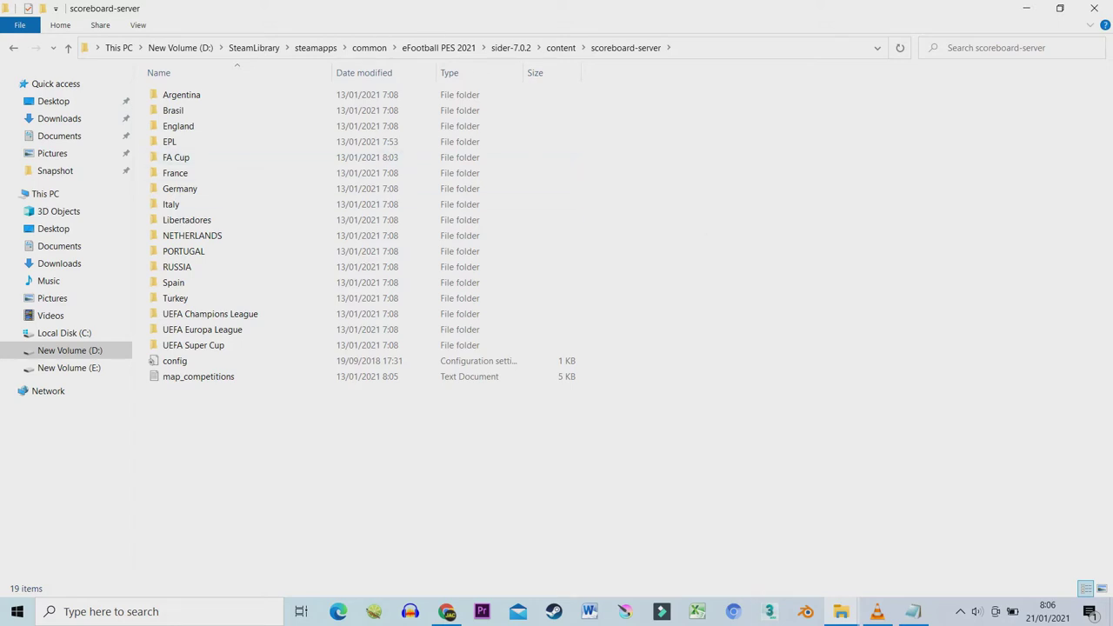
Step: Switch to New folder (2) and open the ReadMe file inside the extracted FA Cup folder
{"action": "mouse_move", "coordinate": [840, 612]}
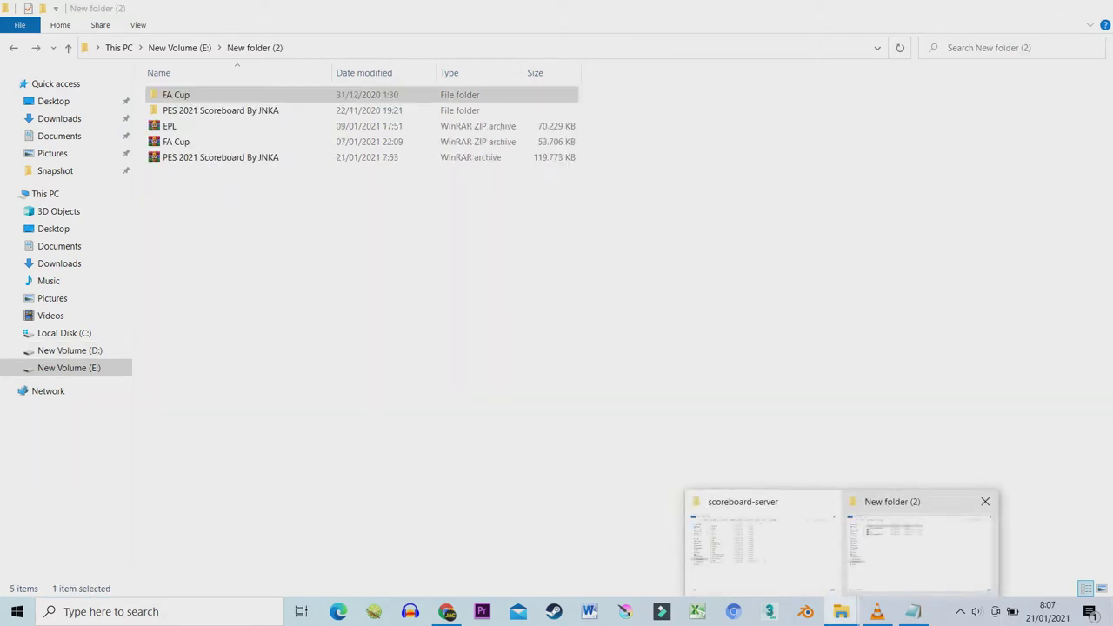
{"action": "left_click", "coordinate": [917, 539]}
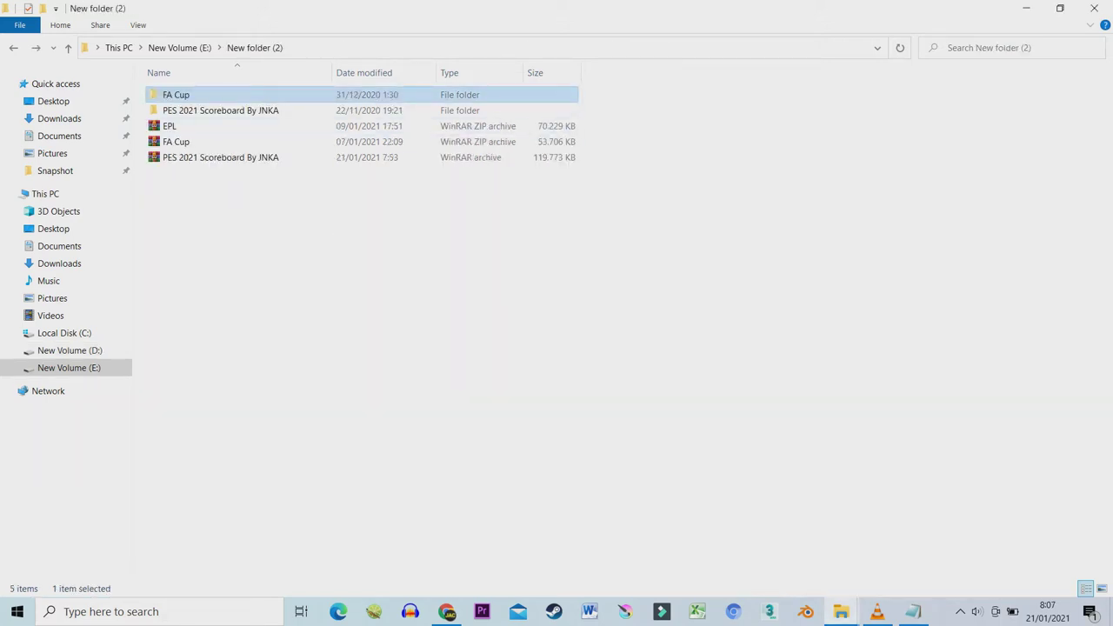
{"action": "double_click", "coordinate": [175, 95]}
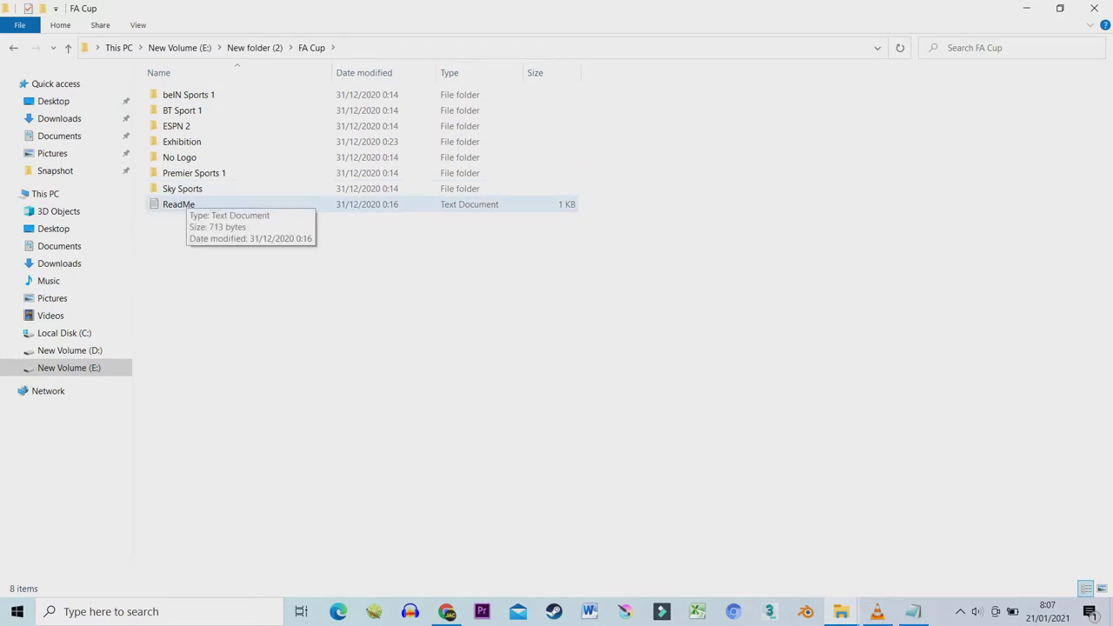
{"action": "double_click", "coordinate": [178, 204]}
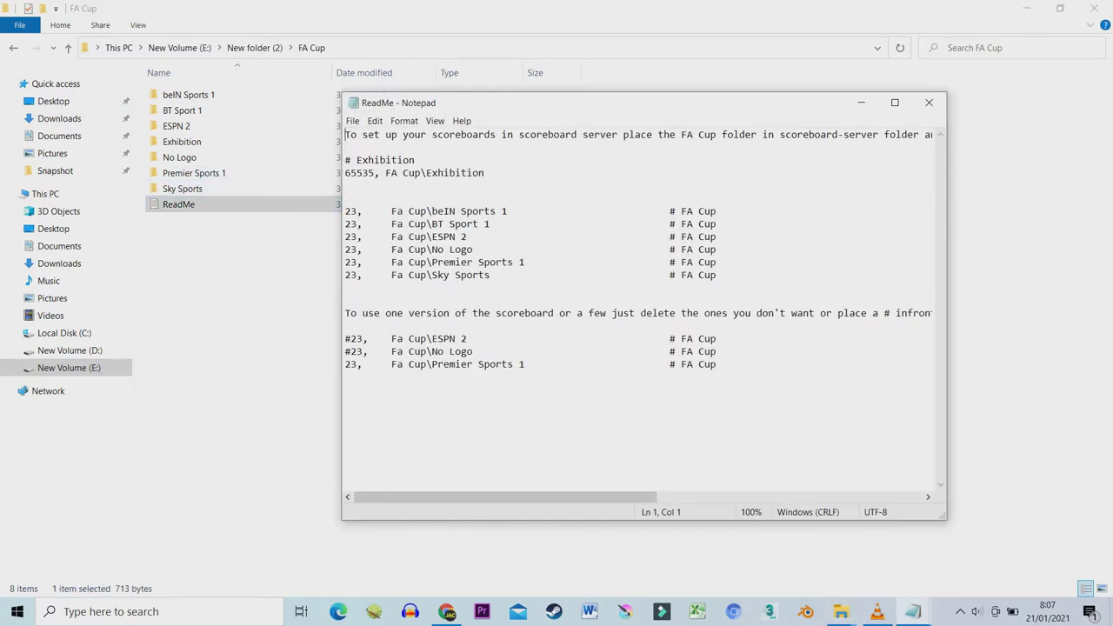
Step: Copy the six FA Cup lines with ID 23, from beIN Sports 1 to Sky Sports, and minimize the ReadMe
{"action": "key", "text": "shift+Down"}
{"action": "key", "text": "shift+Down"}
{"action": "key", "text": "shift+Down"}
{"action": "key", "text": "shift+Down"}
{"action": "key", "text": "shift+Down"}
{"action": "key", "text": "shift+Down"}
{"action": "key", "text": "shift+Up"}
{"action": "key", "text": "shift+End"}
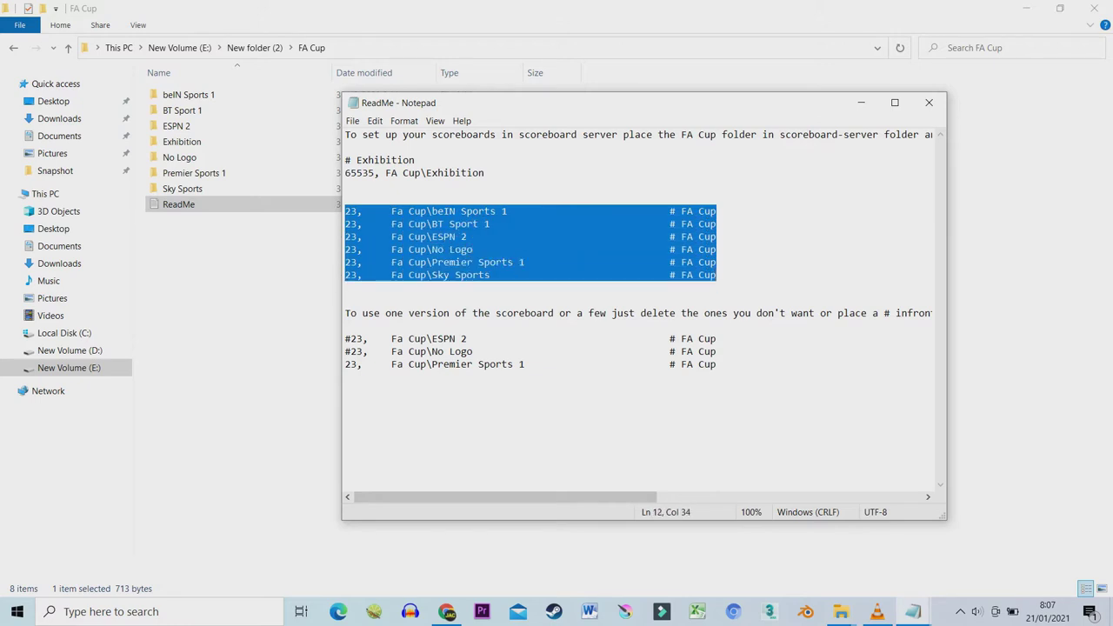
{"action": "right_click", "coordinate": [592, 233]}
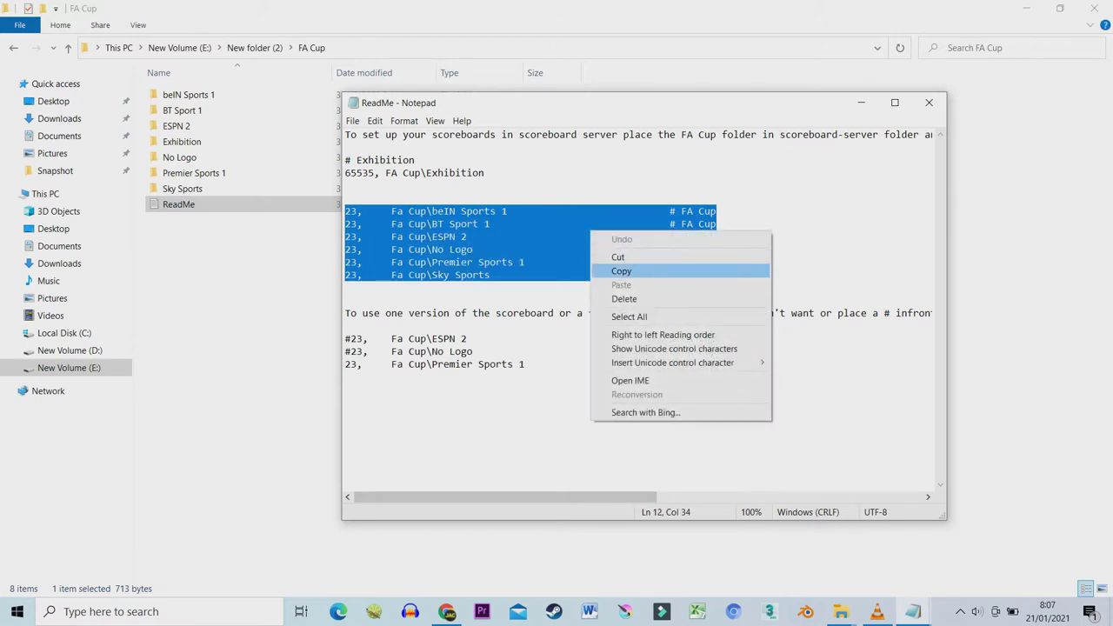
{"action": "left_click", "coordinate": [620, 270]}
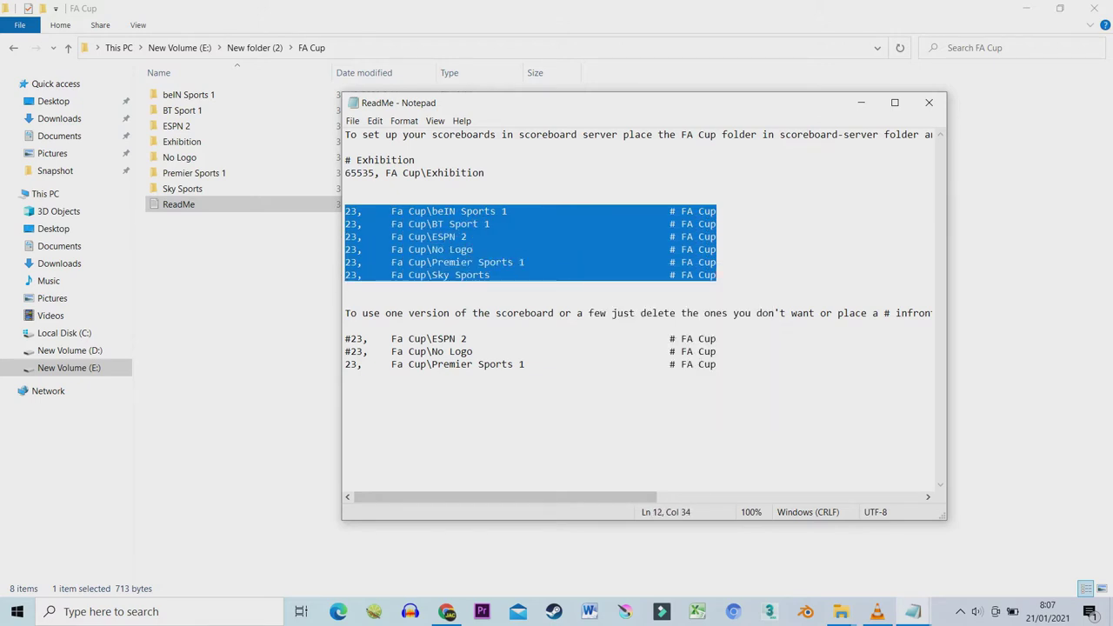
{"action": "left_click", "coordinate": [860, 102]}
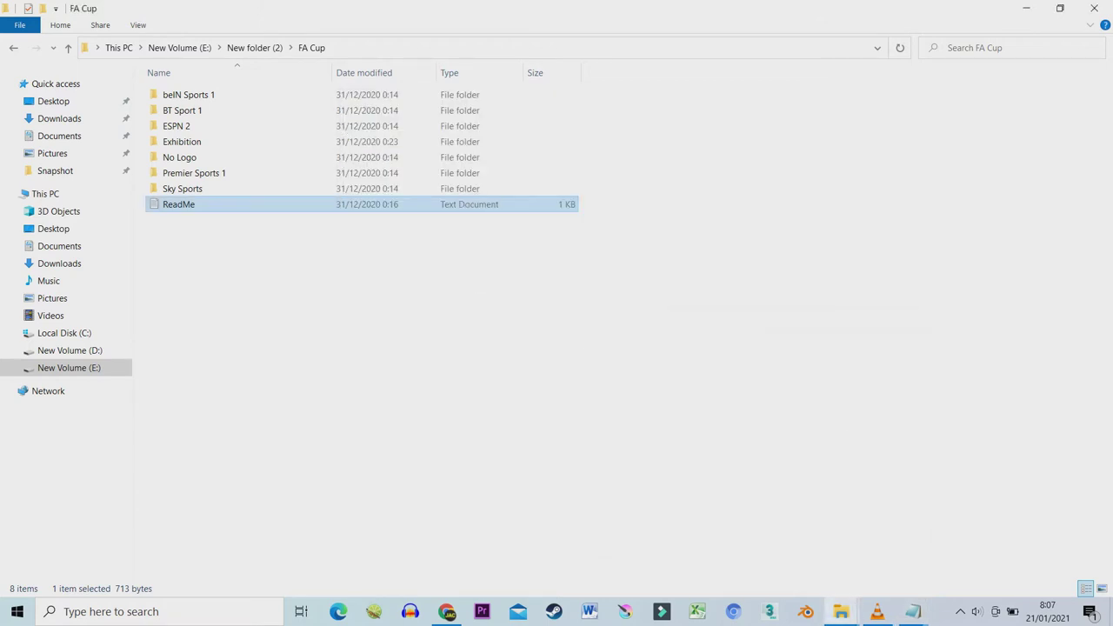
Step: Open map_competitions in the scoreboard-server folder and check the FA Cup entries under #England
{"action": "mouse_move", "coordinate": [841, 612]}
{"action": "left_click", "coordinate": [765, 535]}
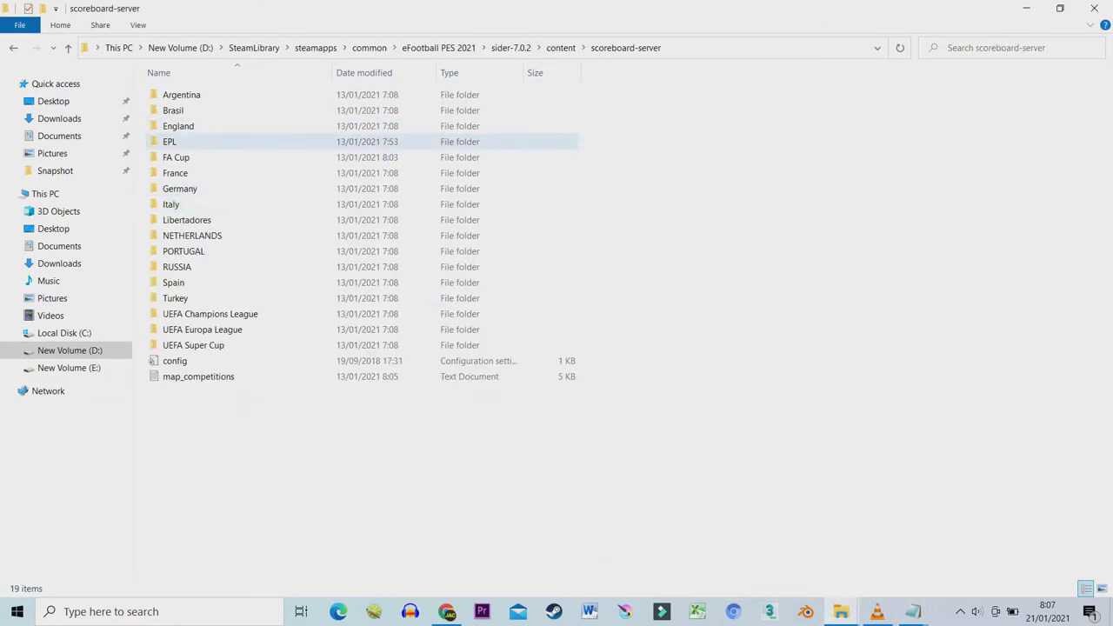
{"action": "double_click", "coordinate": [261, 376]}
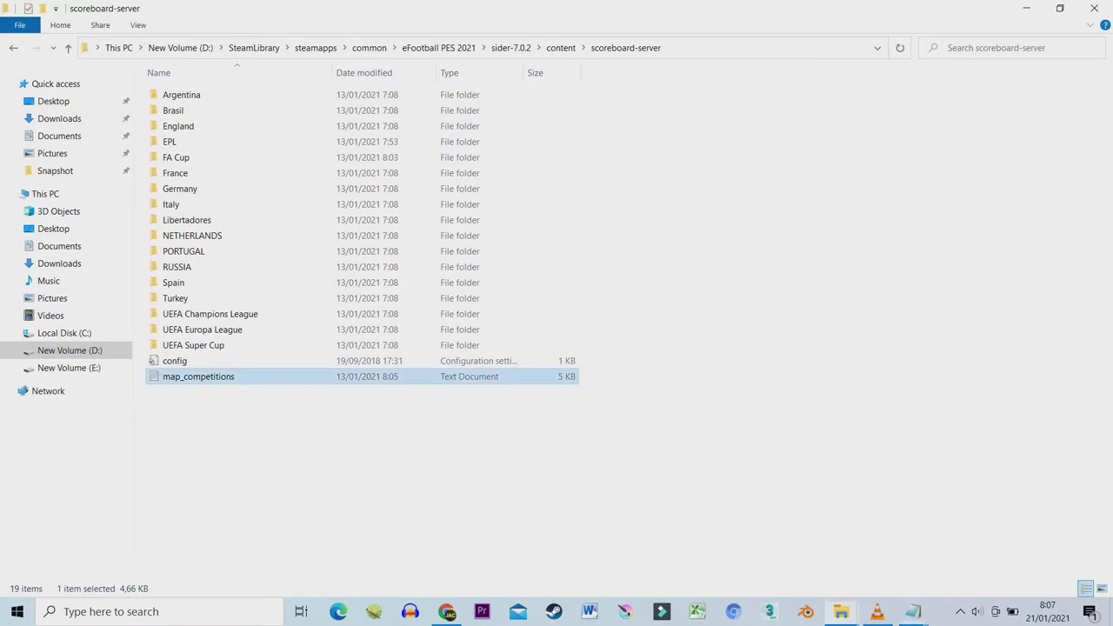
{"action": "key", "text": "Return"}
{"action": "scroll", "coordinate": [643, 313], "scroll_direction": "down", "scroll_amount": 6}
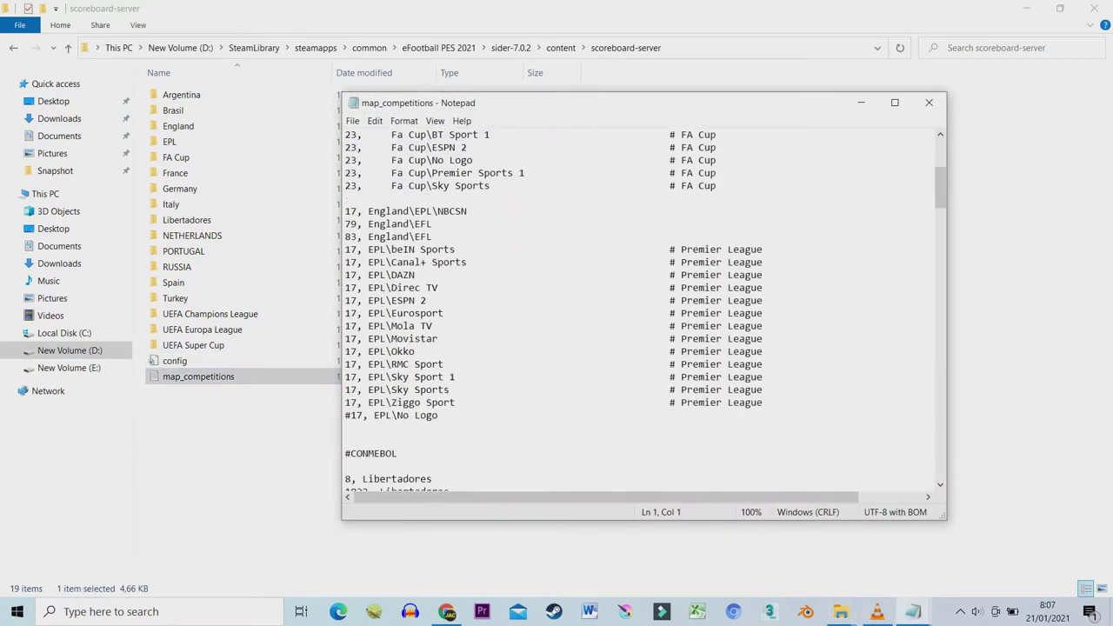
{"action": "scroll", "coordinate": [643, 313], "scroll_direction": "up", "scroll_amount": 3}
{"action": "left_click", "coordinate": [391, 223]}
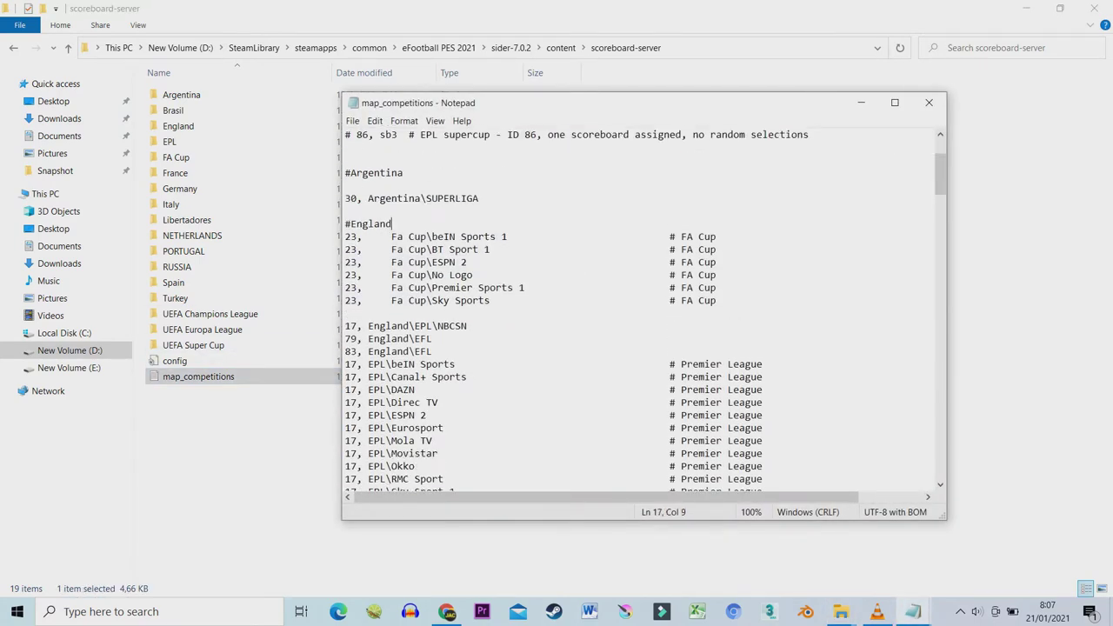
{"action": "key", "text": "Return"}
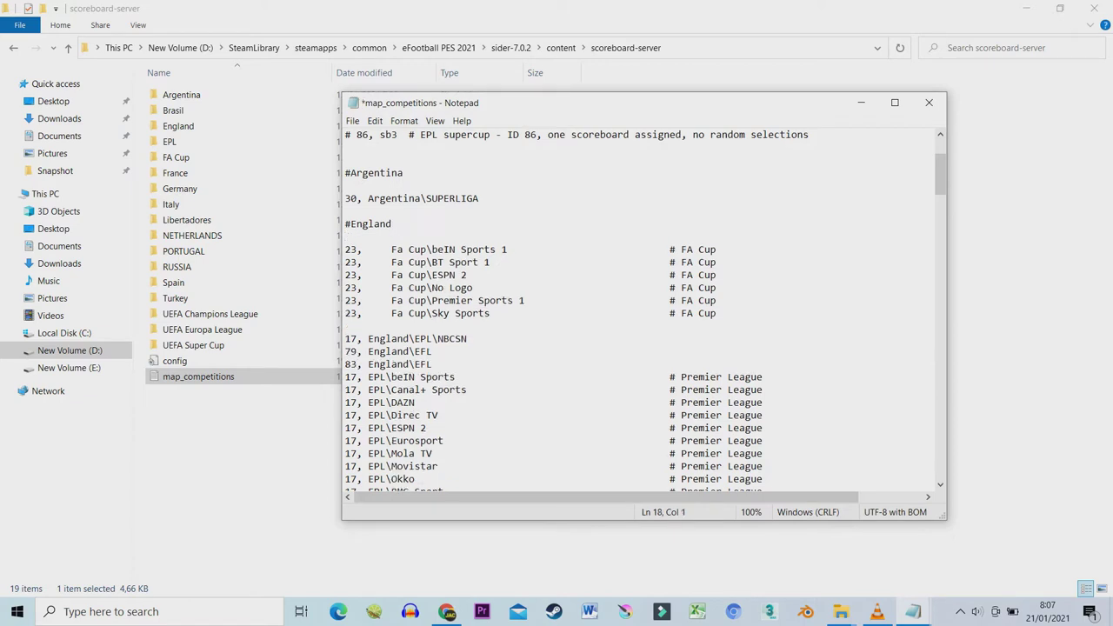
{"action": "right_click", "coordinate": [401, 240]}
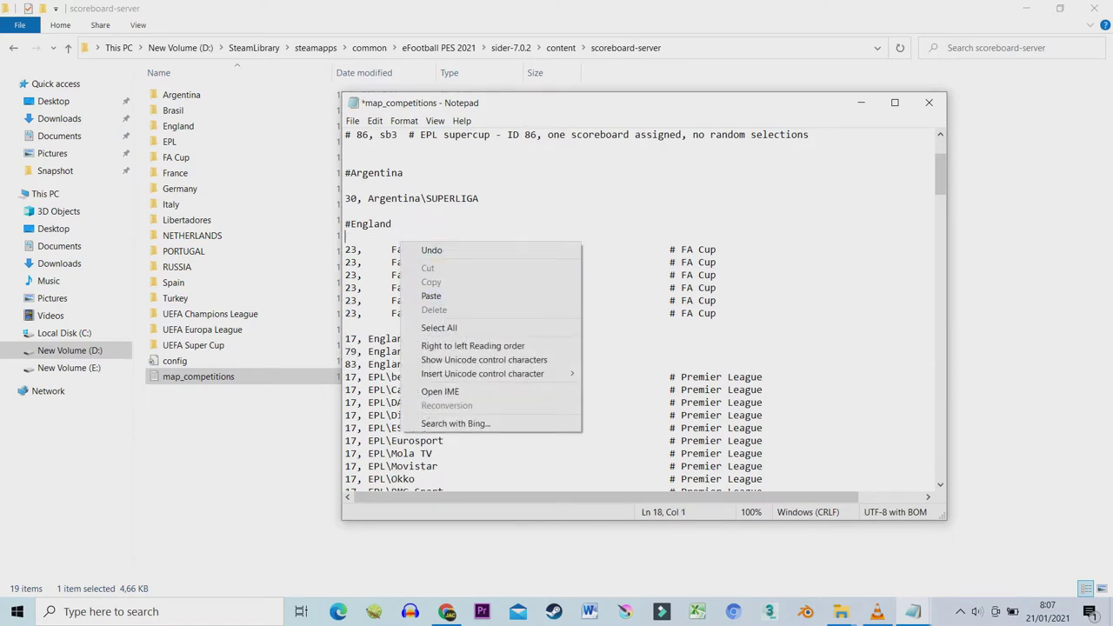
{"action": "key", "text": "Escape"}
{"action": "key", "text": "BackSpace"}
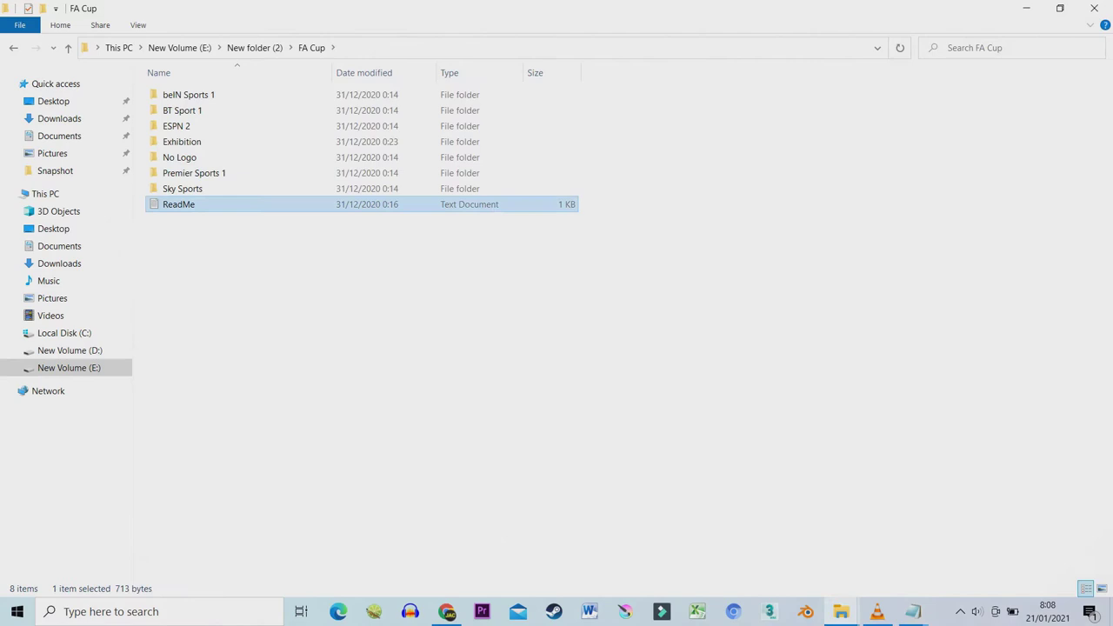
Step: Reopen the FA Cup ReadMe, copy its "65535, FA Cup\Exhibition" line and minimize the file
{"action": "key", "text": "Return"}
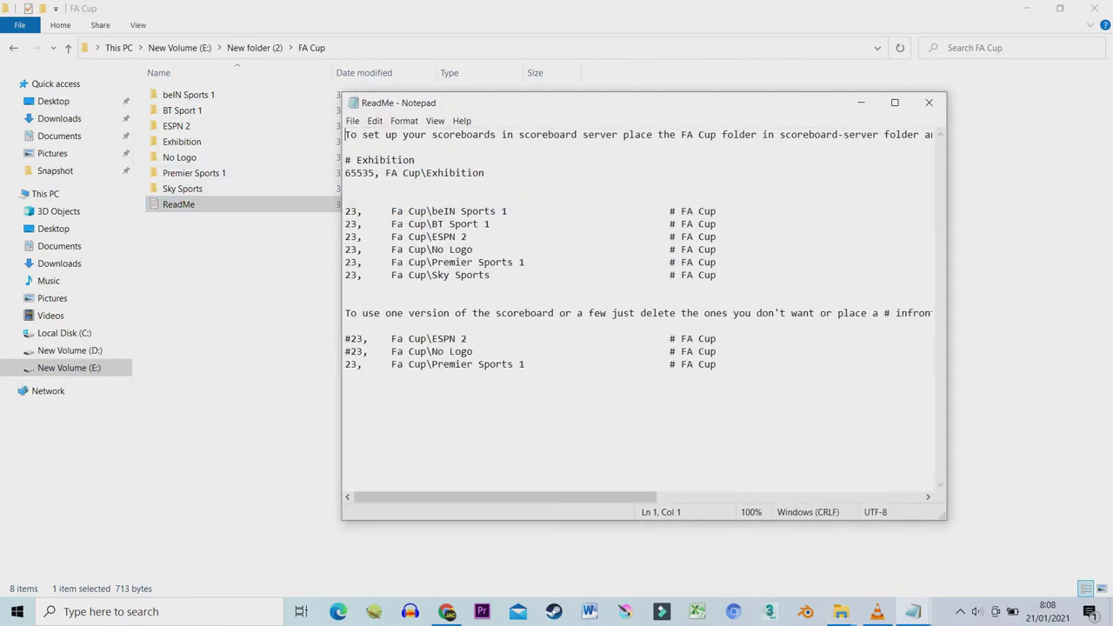
{"action": "left_click_drag", "start_coordinate": [485, 173], "coordinate": [345, 172]}
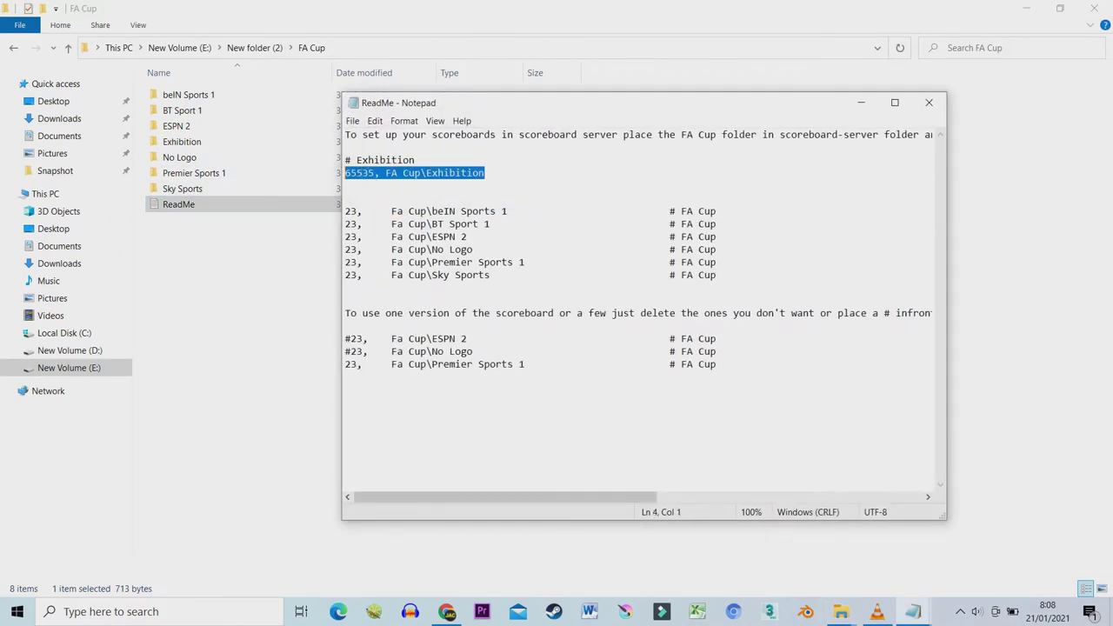
{"action": "right_click", "coordinate": [379, 172]}
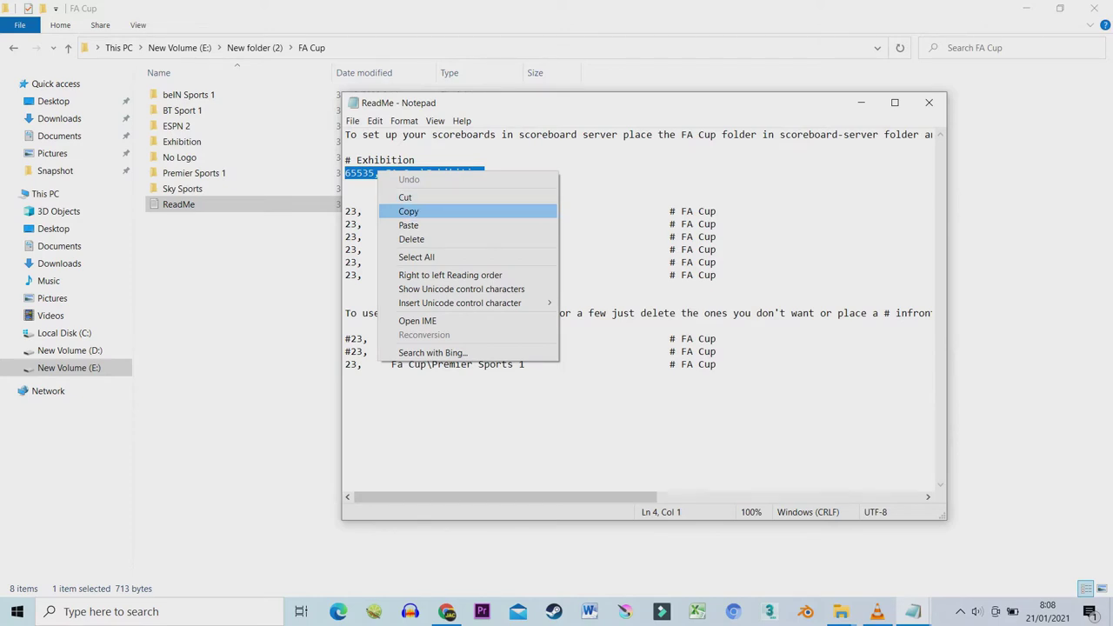
{"action": "key", "text": "Return"}
{"action": "left_click", "coordinate": [861, 102]}
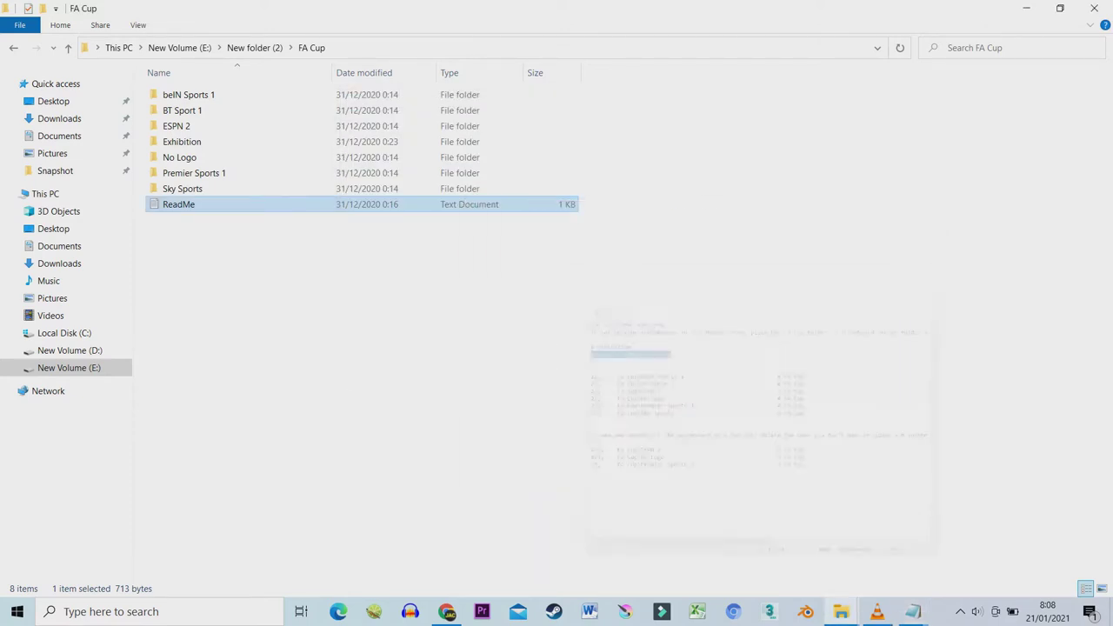
Step: Open map_competitions in scoreboard-server and check the FA Cup\Exhibition entry at the end of the 65535 list
{"action": "mouse_move", "coordinate": [840, 611]}
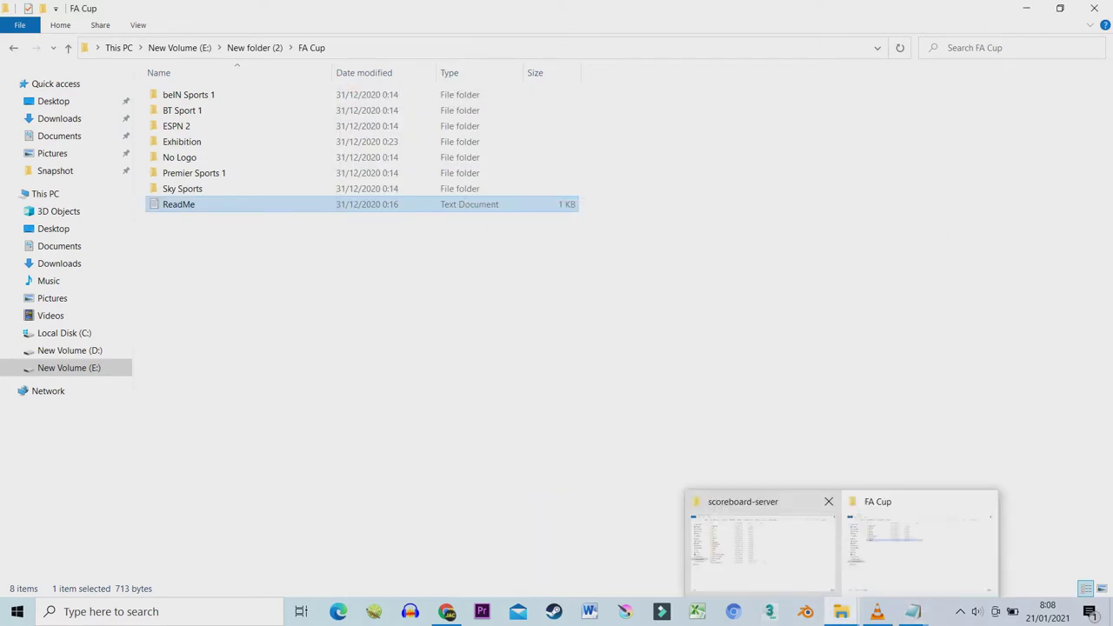
{"action": "left_click", "coordinate": [748, 534]}
{"action": "double_click", "coordinate": [198, 376]}
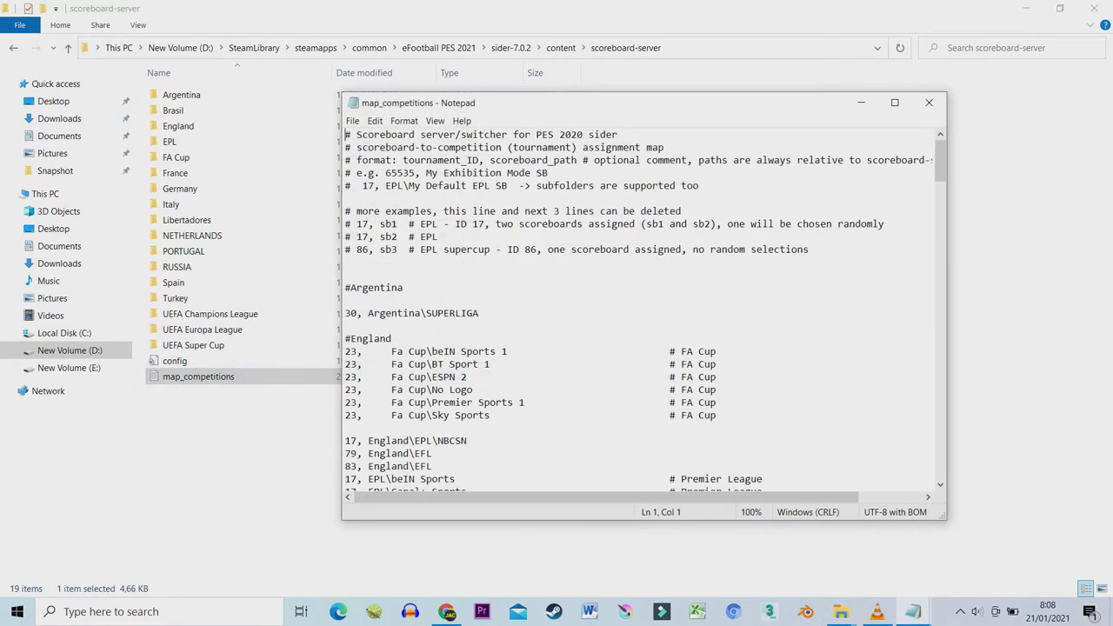
{"action": "scroll", "coordinate": [644, 309], "scroll_direction": "down", "scroll_amount": 14}
{"action": "scroll", "coordinate": [643, 310], "scroll_direction": "down", "scroll_amount": 20}
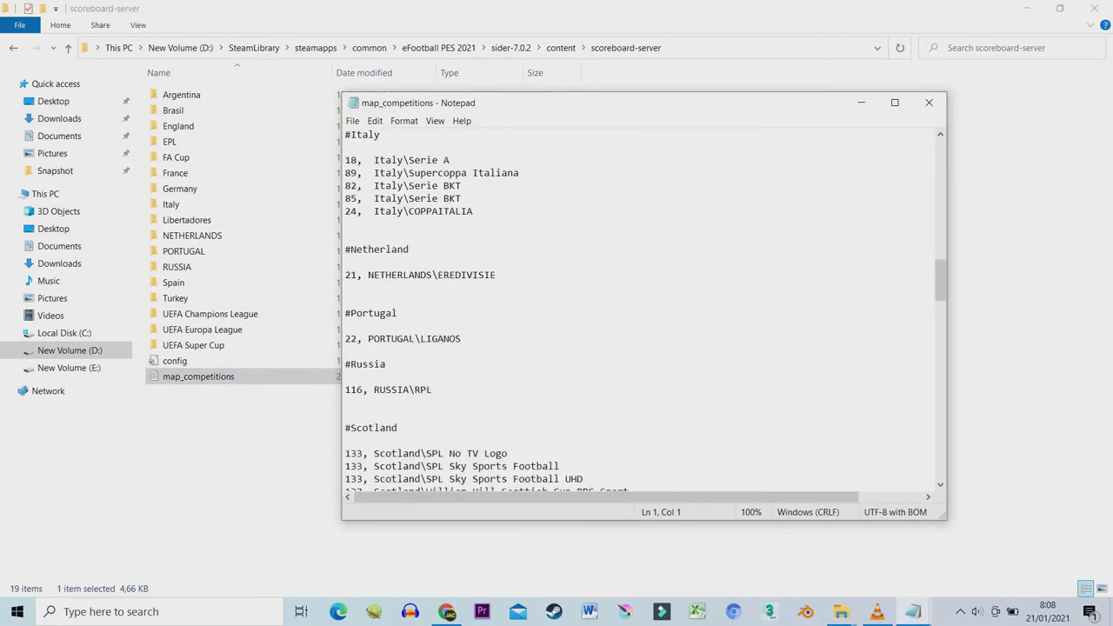
{"action": "scroll", "coordinate": [643, 305], "scroll_direction": "down", "scroll_amount": 20}
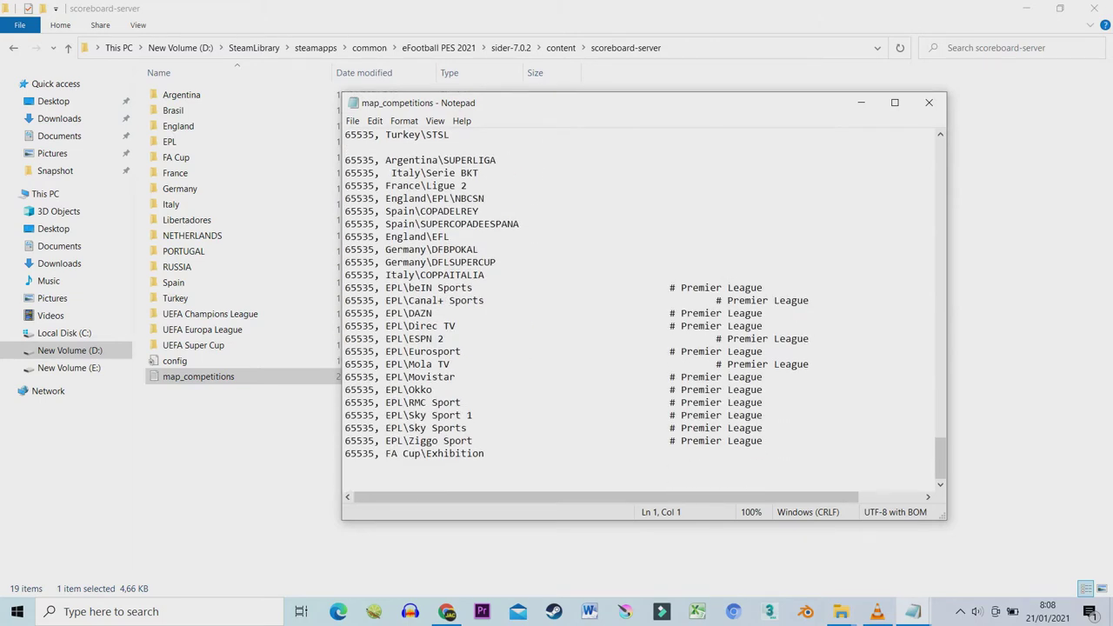
{"action": "left_click", "coordinate": [484, 453]}
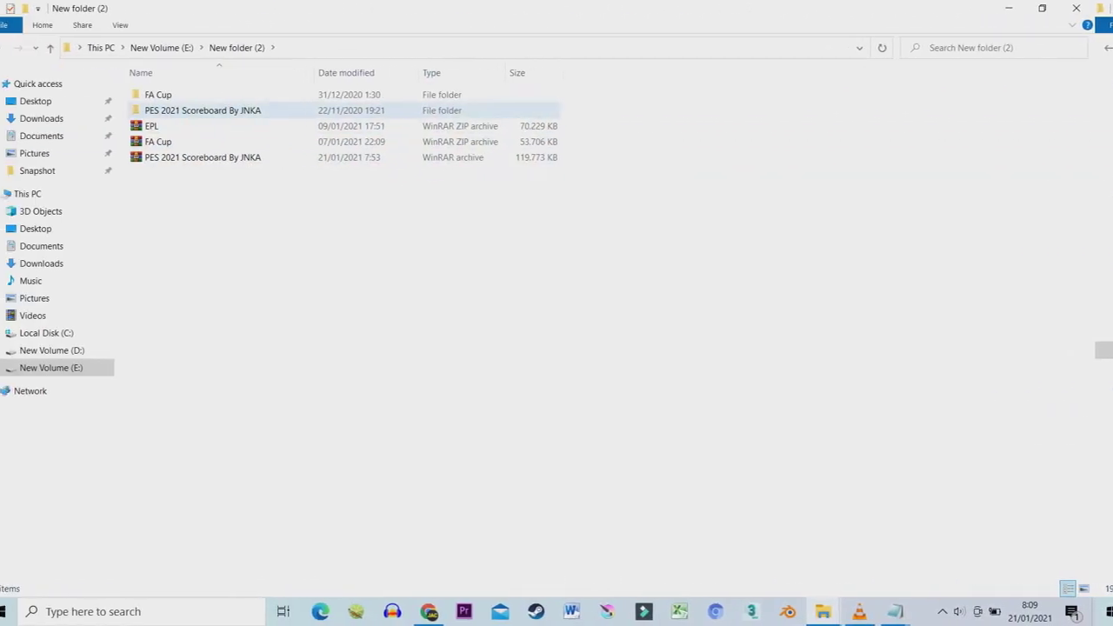
Step: Extract the EPL archive into New folder (2) and open the extracted EPL folder
{"action": "left_click", "coordinate": [195, 125]}
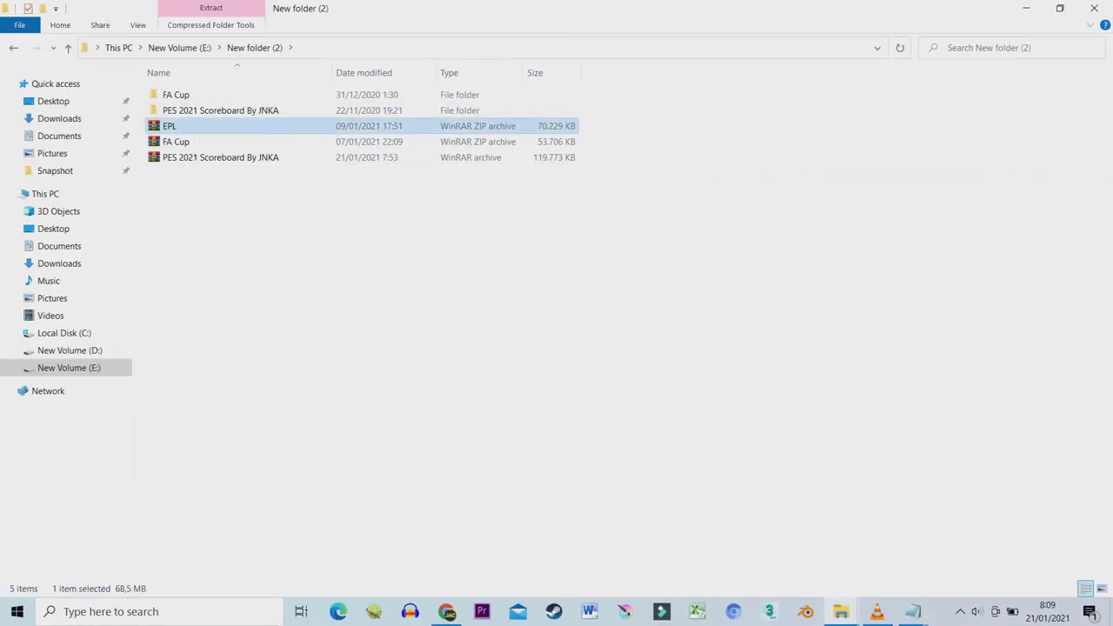
{"action": "right_click", "coordinate": [195, 127]}
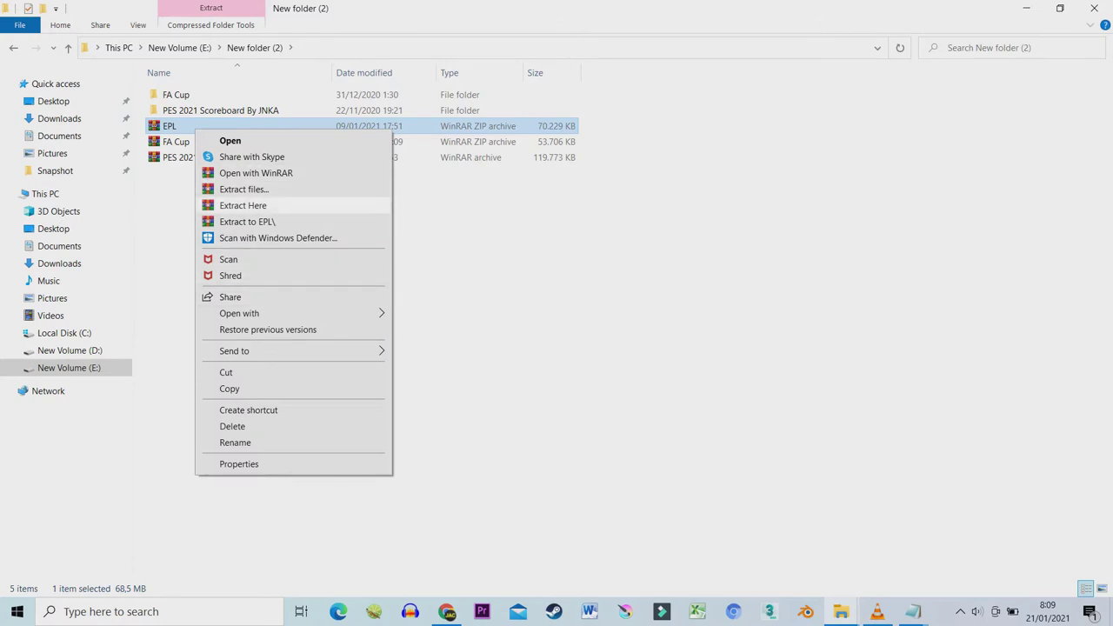
{"action": "left_click", "coordinate": [243, 205]}
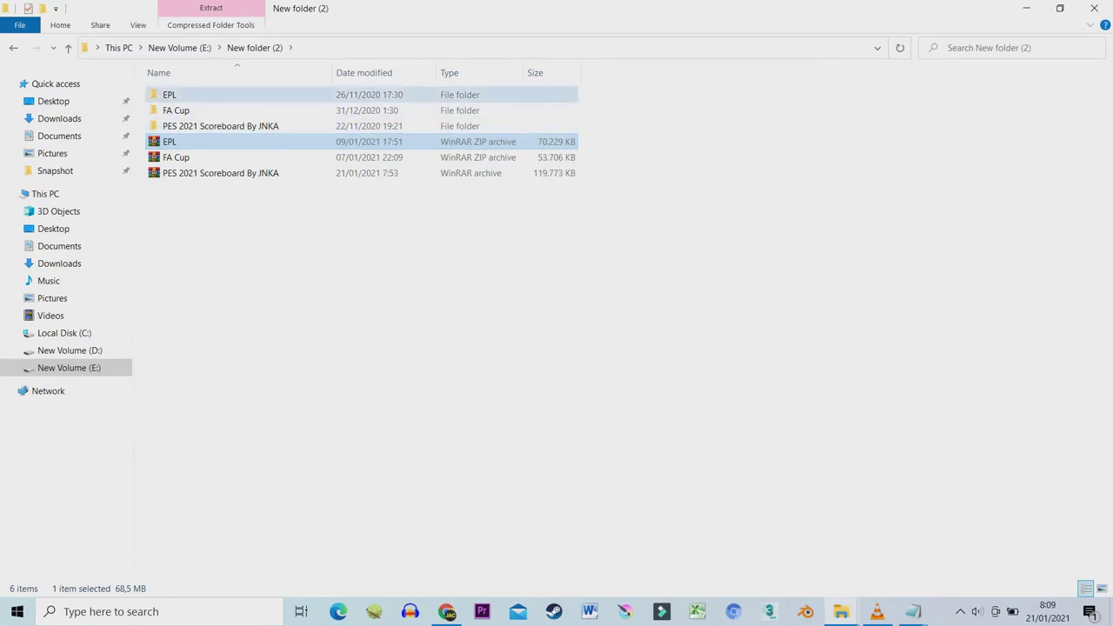
{"action": "double_click", "coordinate": [217, 94]}
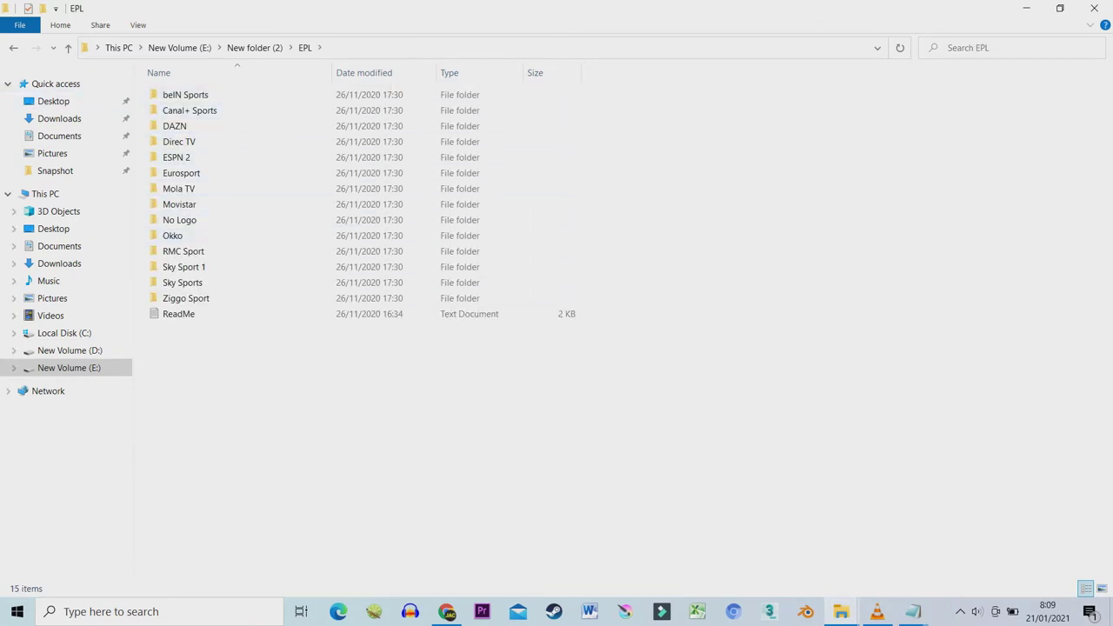
Step: Copy the extracted EPL folder from New folder (2) and switch to the scoreboard-server folder
{"action": "left_click", "coordinate": [13, 47]}
{"action": "right_click", "coordinate": [195, 94]}
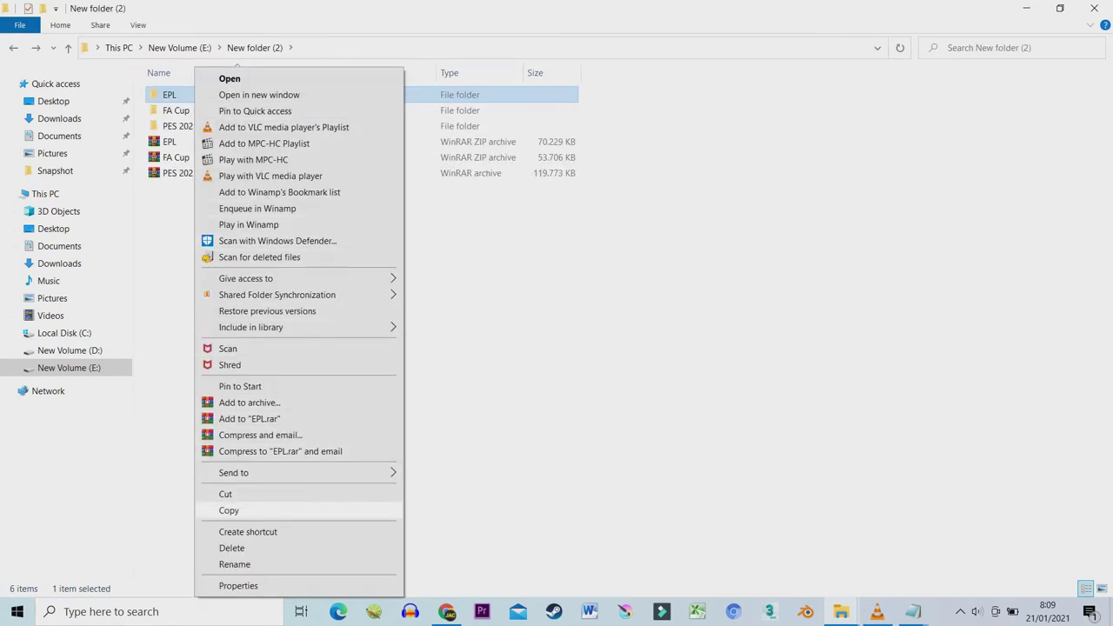
{"action": "left_click", "coordinate": [229, 510]}
{"action": "mouse_move", "coordinate": [841, 611]}
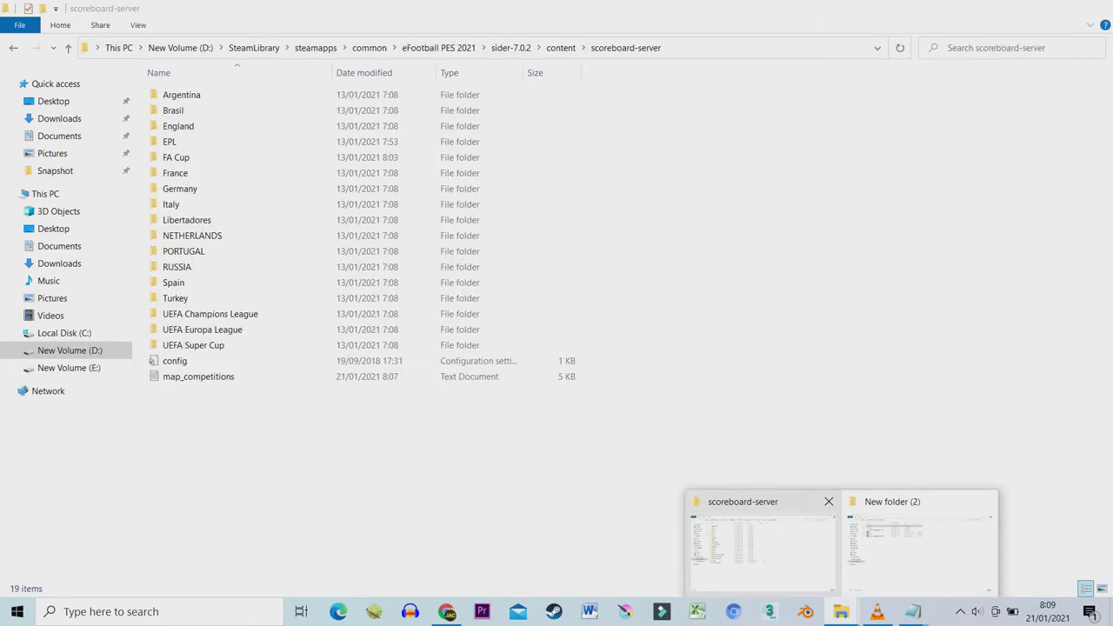
{"action": "left_click", "coordinate": [760, 539]}
{"action": "right_click", "coordinate": [784, 188]}
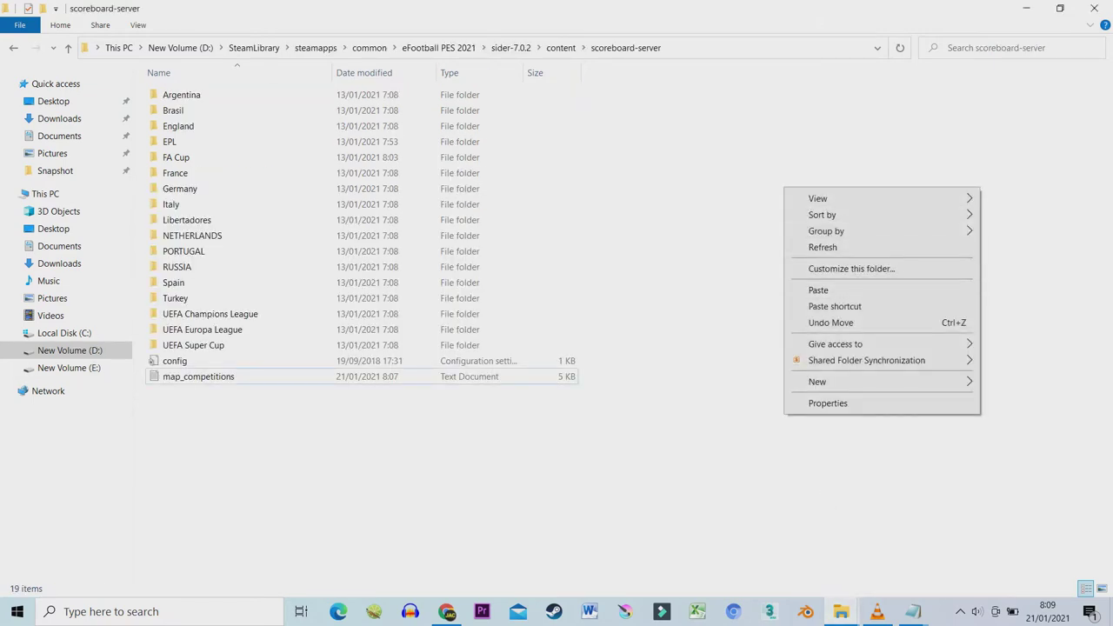
{"action": "key", "text": "Escape"}
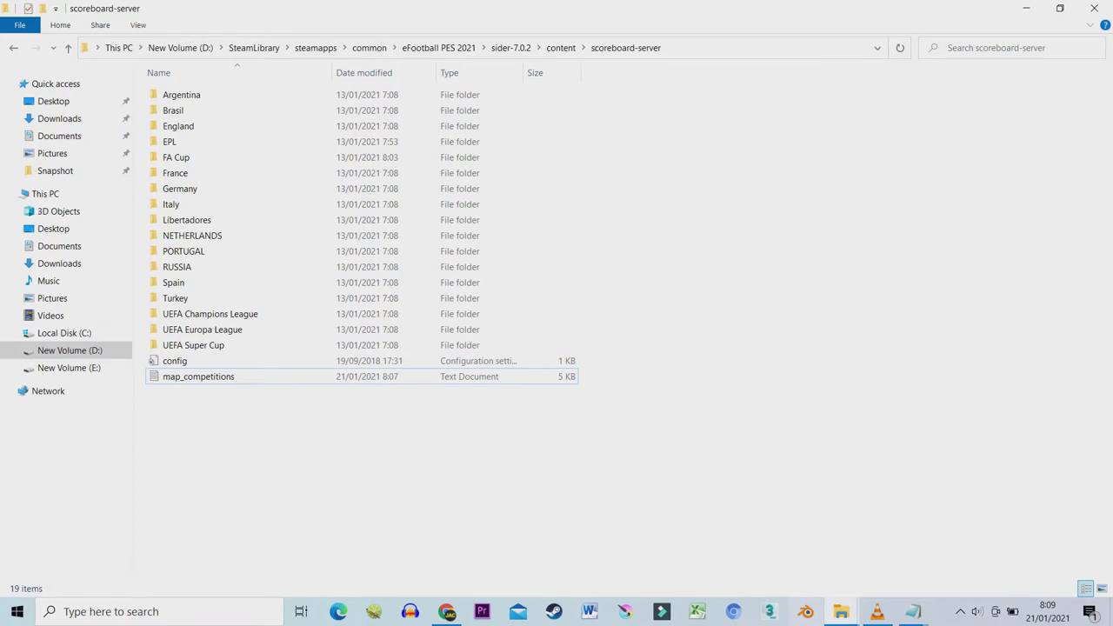
Step: Switch back to New folder (2) and open the extracted EPL folder
{"action": "mouse_move", "coordinate": [840, 611]}
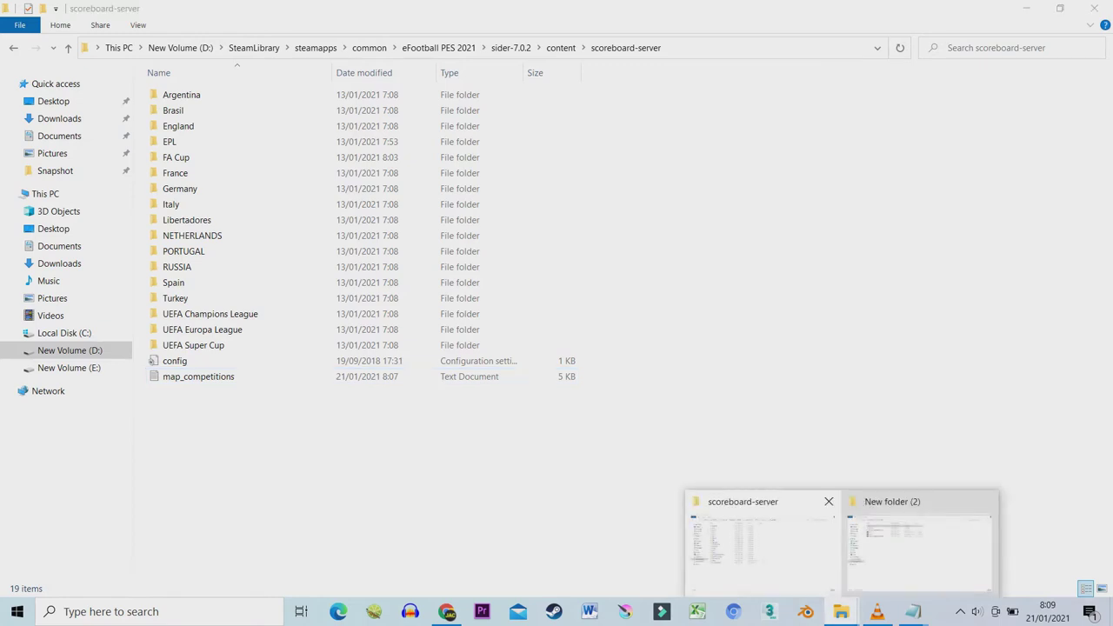
{"action": "left_click", "coordinate": [919, 543]}
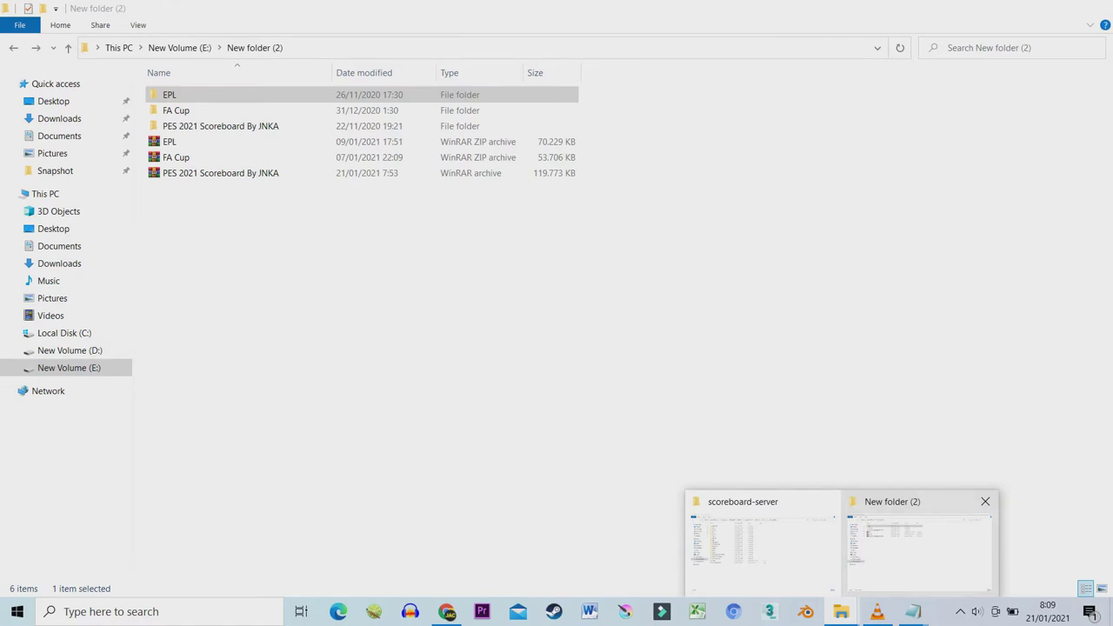
{"action": "key", "text": "Return"}
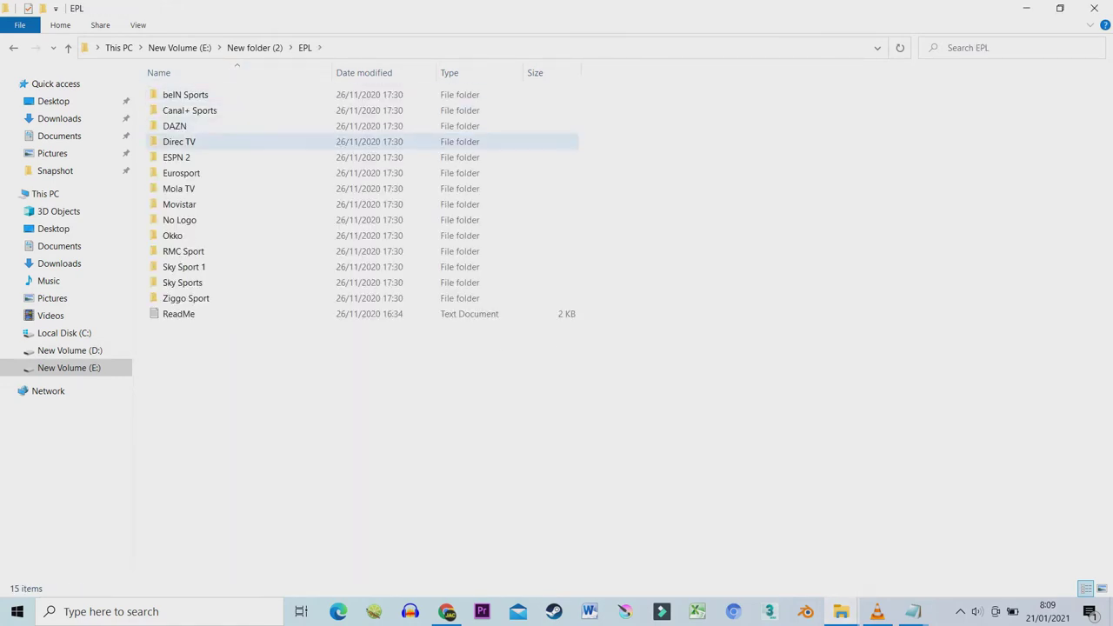
Step: Open the ReadMe in the EPL folder and copy its competition 17 mapping lines from EPL\beIN Sports through EPL\No Logo
{"action": "double_click", "coordinate": [179, 313]}
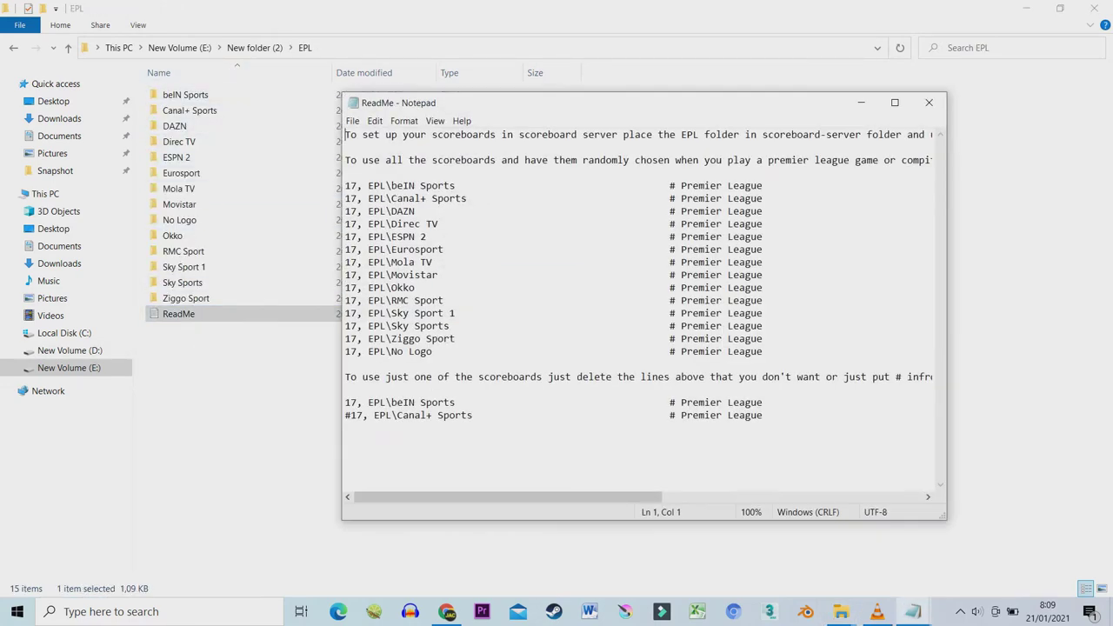
{"action": "scroll", "coordinate": [577, 287], "scroll_direction": "right", "scroll_amount": 2}
{"action": "scroll", "coordinate": [577, 287], "scroll_direction": "left", "scroll_amount": 2}
{"action": "left_click", "coordinate": [577, 286]}
{"action": "left_click_drag", "start_coordinate": [345, 185], "coordinate": [432, 351]}
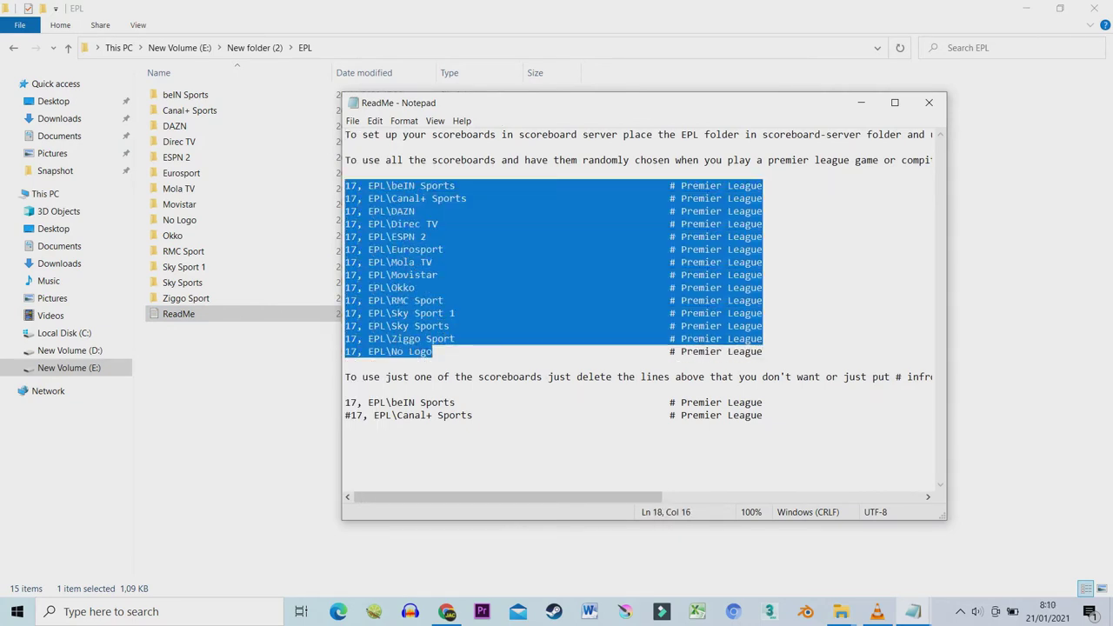
{"action": "right_click", "coordinate": [449, 252]}
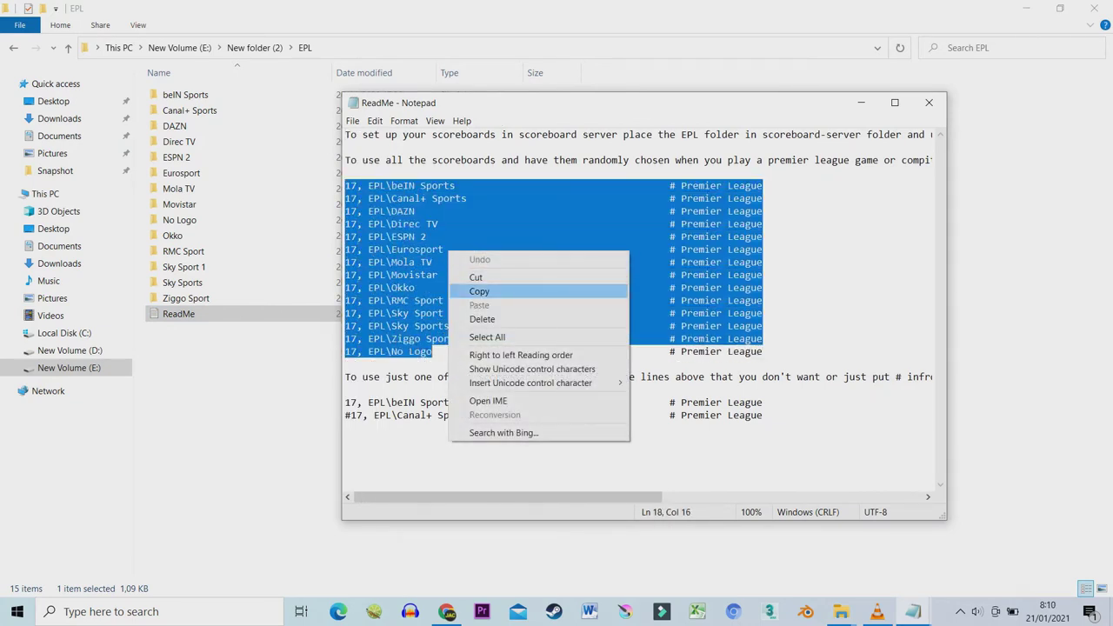
{"action": "left_click", "coordinate": [479, 291]}
{"action": "left_click", "coordinate": [860, 102]}
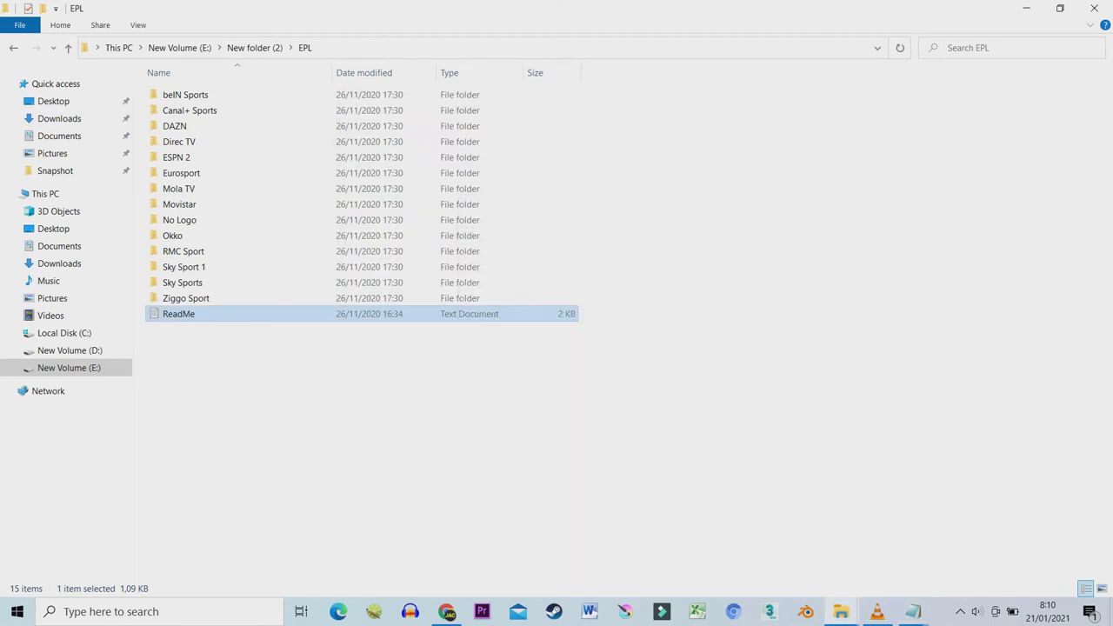
Step: Open map_competitions in the scoreboard-server folder and check the competition 17 EPL lines under #England
{"action": "left_click", "coordinate": [839, 612]}
{"action": "left_click", "coordinate": [924, 544]}
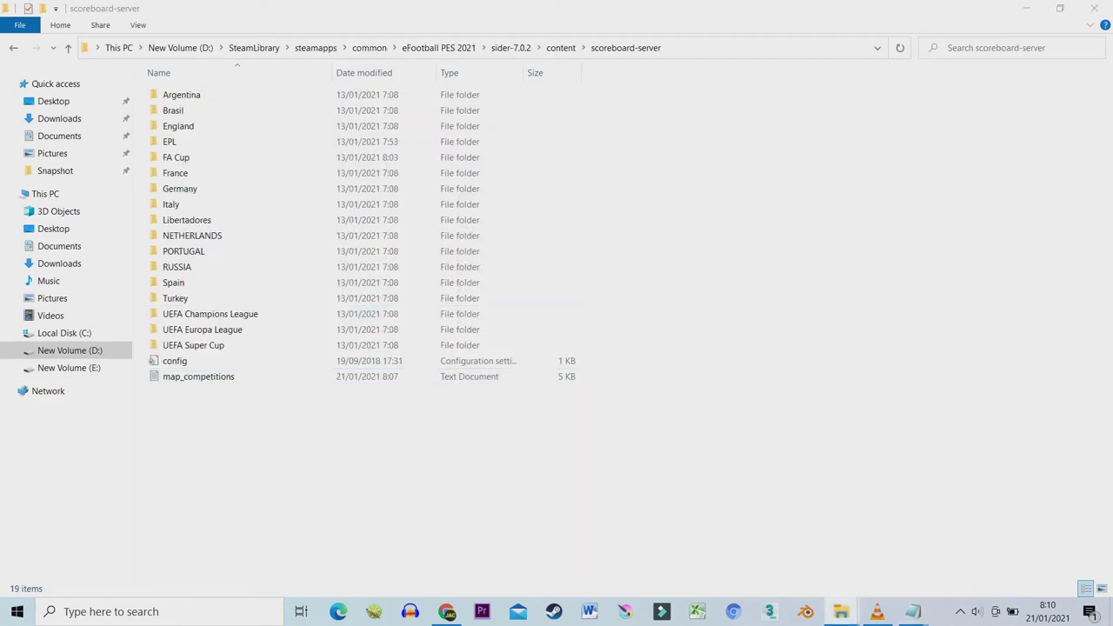
{"action": "double_click", "coordinate": [198, 377]}
{"action": "scroll", "coordinate": [643, 313], "scroll_direction": "down", "scroll_amount": 6}
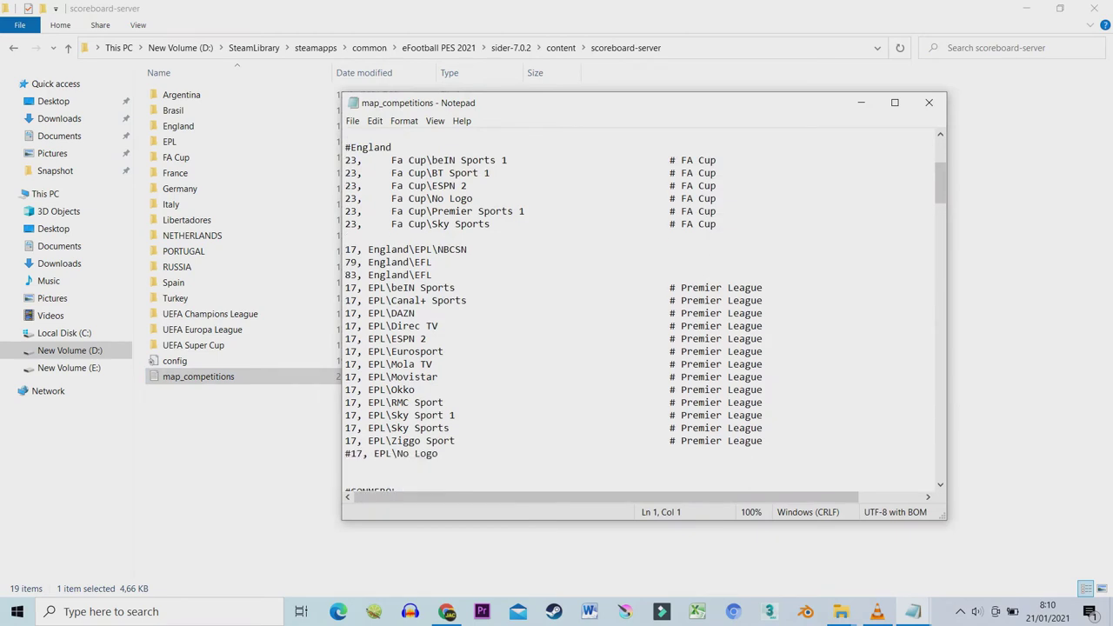
{"action": "scroll", "coordinate": [643, 313], "scroll_direction": "up", "scroll_amount": 1}
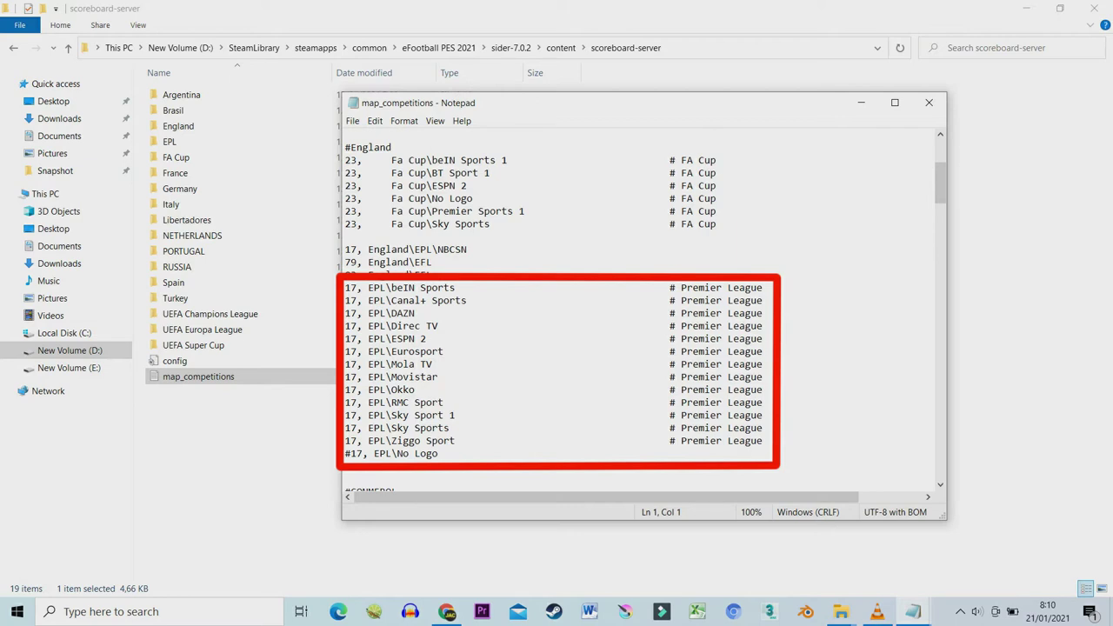
{"action": "scroll", "coordinate": [643, 313], "scroll_direction": "down", "scroll_amount": 4}
{"action": "scroll", "coordinate": [643, 313], "scroll_direction": "up", "scroll_amount": 2}
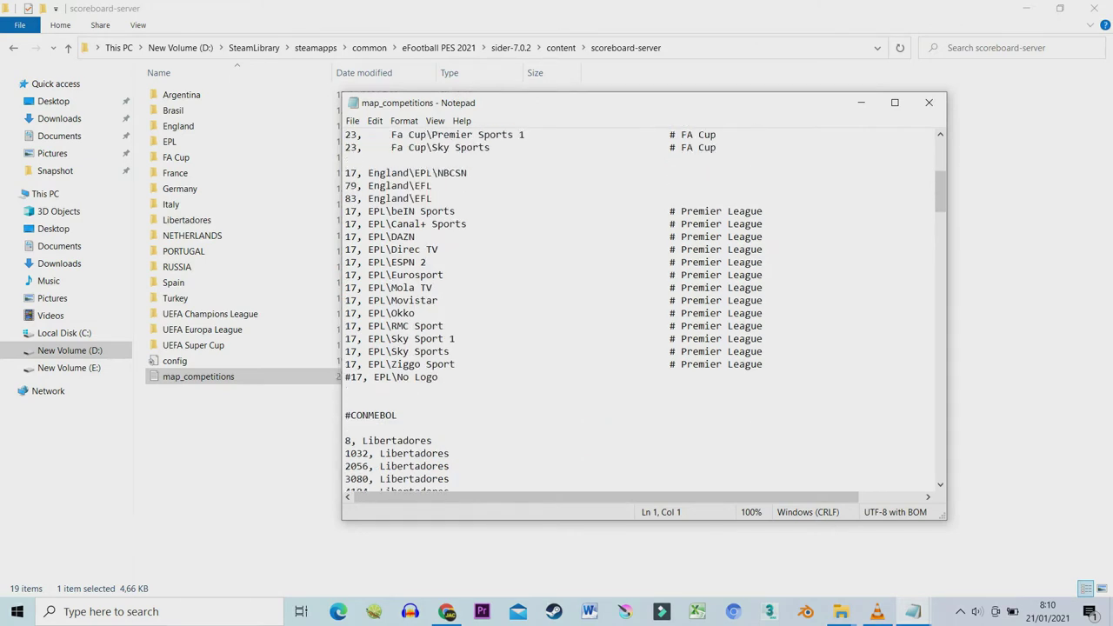
Step: Check the EPL scoreboard entries in the 65535 list at the end of map_competitions
{"action": "left_click", "coordinate": [692, 274]}
{"action": "scroll", "coordinate": [692, 275], "scroll_direction": "down", "scroll_amount": 20}
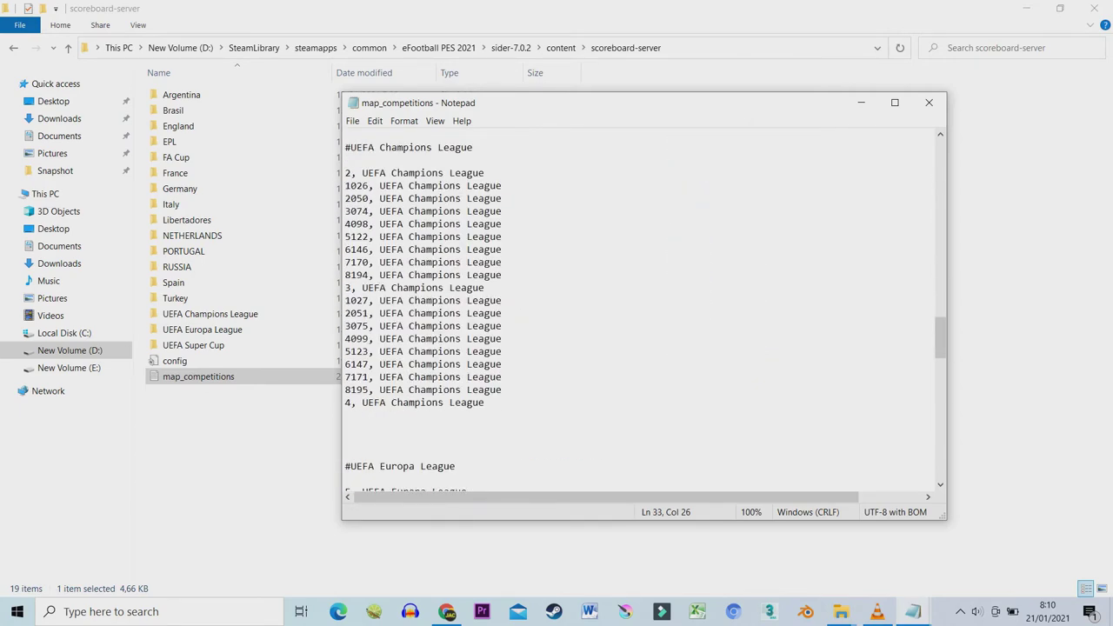
{"action": "scroll", "coordinate": [644, 313], "scroll_direction": "down", "scroll_amount": 20}
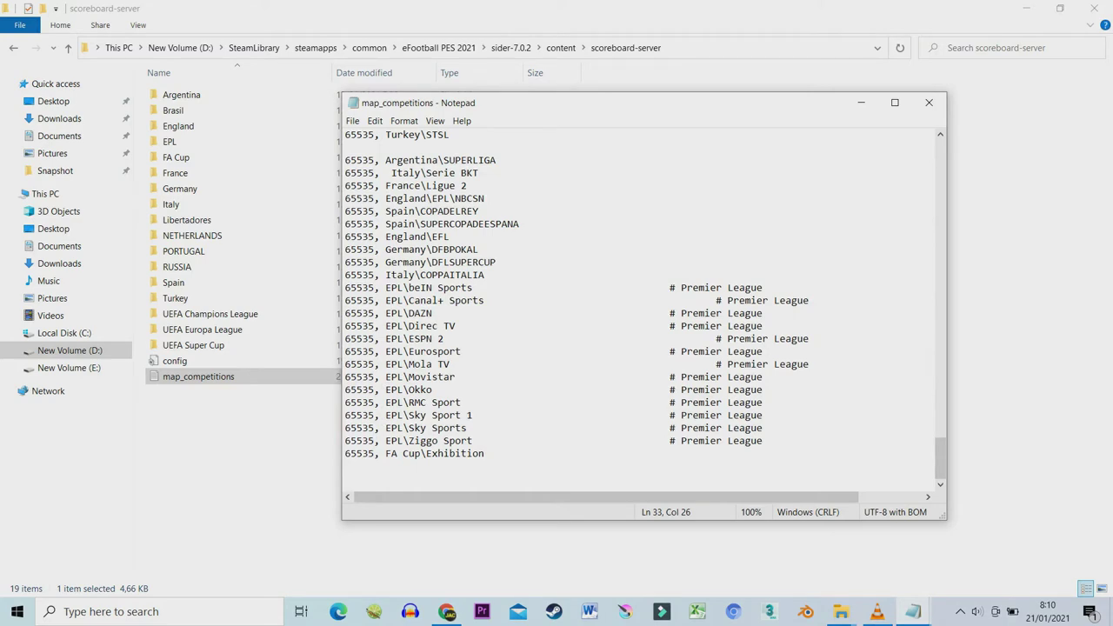
{"action": "left_click", "coordinate": [485, 275]}
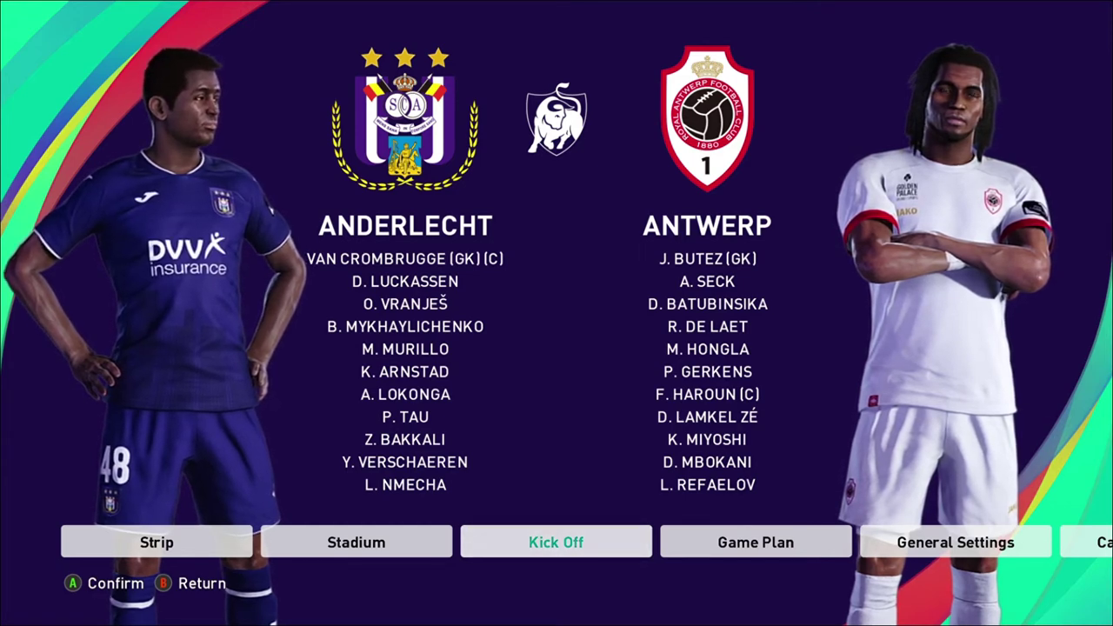
Step: Switch to PES 2021 and display the Sider ScoreboardServer overlay on the Anderlecht–Antwerp pre-match screen
{"action": "key", "text": "ctrl+grave"}
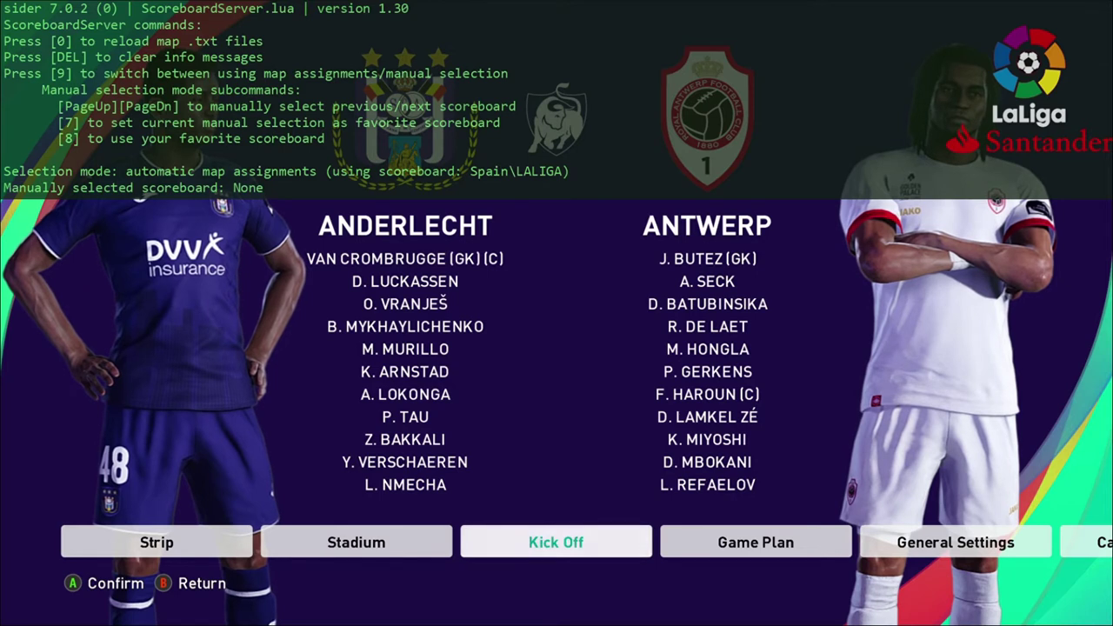